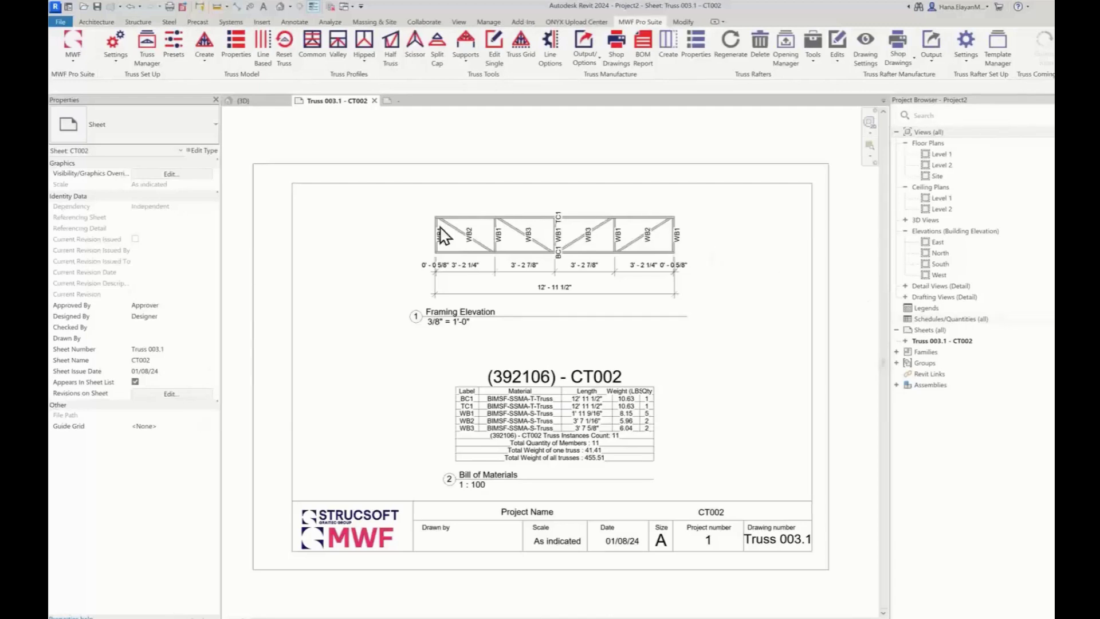
Examine the Framing Elevation and Bill of Materials on the CT002 truss sheet.
scroll(569, 244, "up", 4)
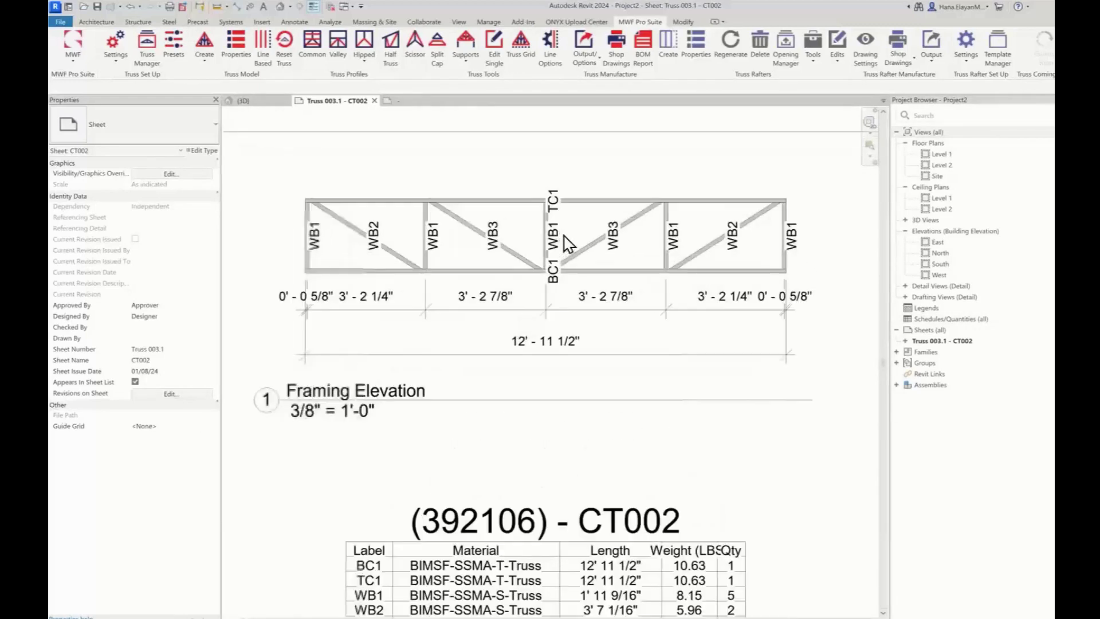
scroll(569, 243, "down", 2)
scroll(569, 244, "down", 1)
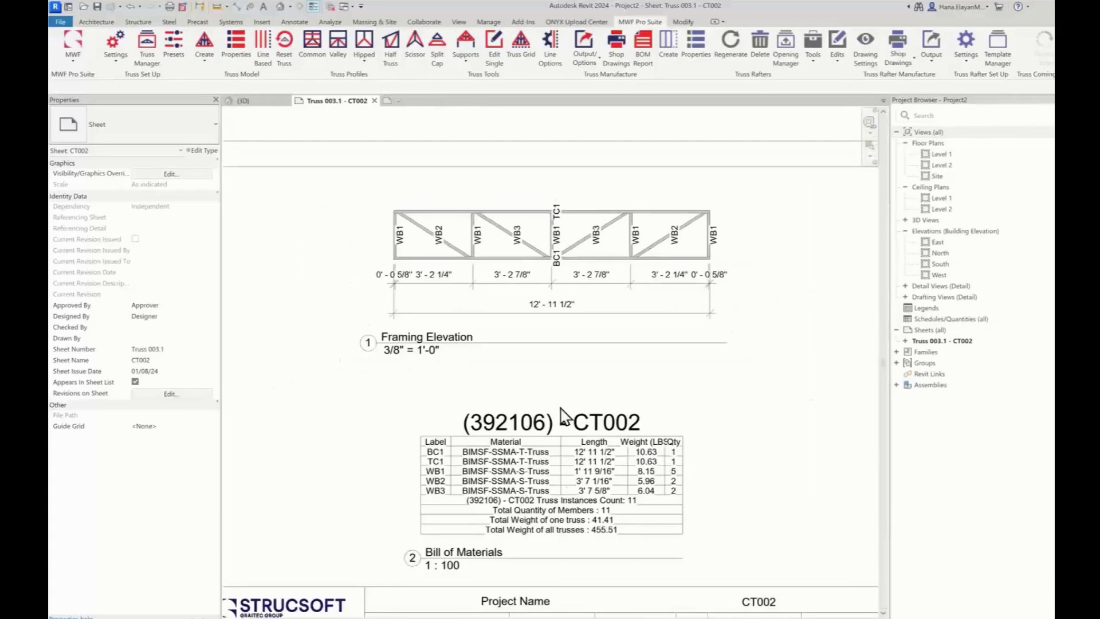
scroll(565, 528, "up", 2)
left_click(565, 530)
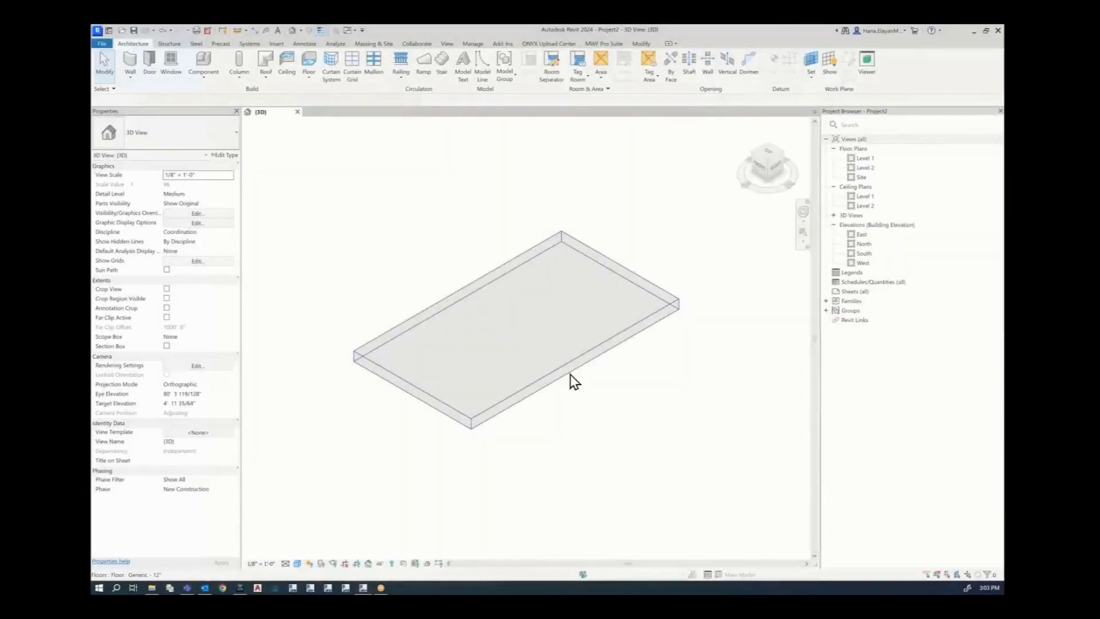
Select the Generic - 12" floor in the 3D view and switch MWF to the Floor module.
left_click(570, 375)
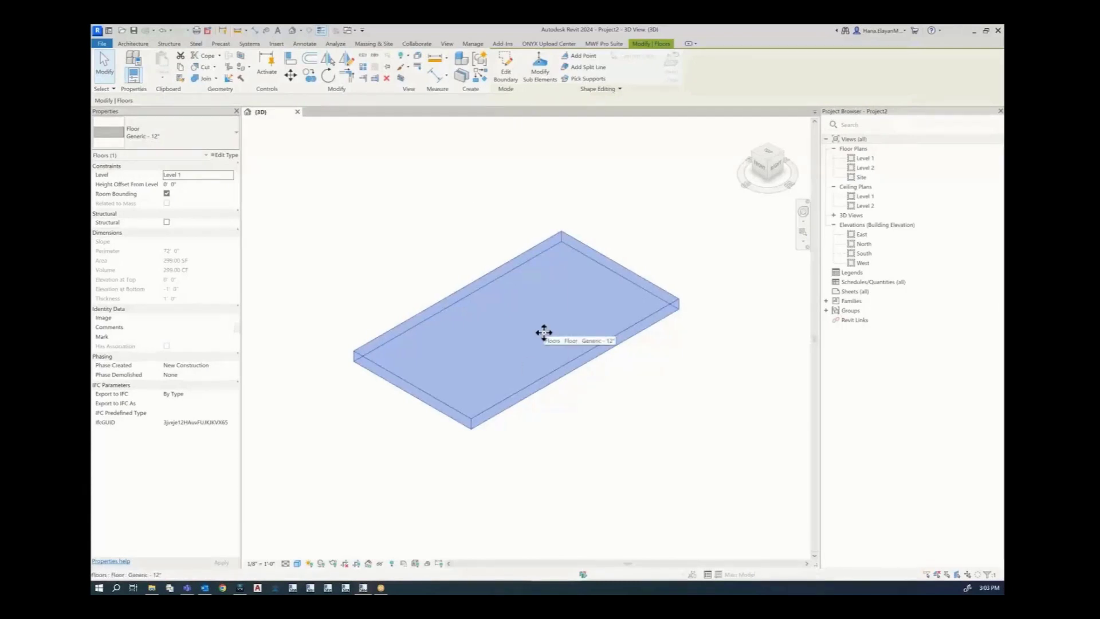
left_click(601, 44)
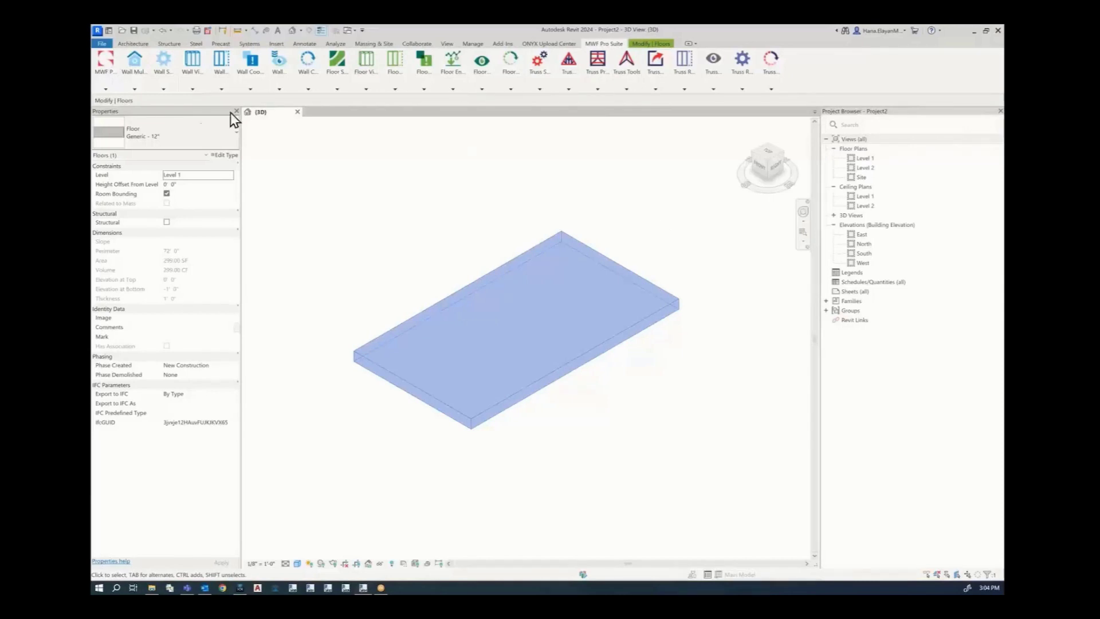
left_click(105, 89)
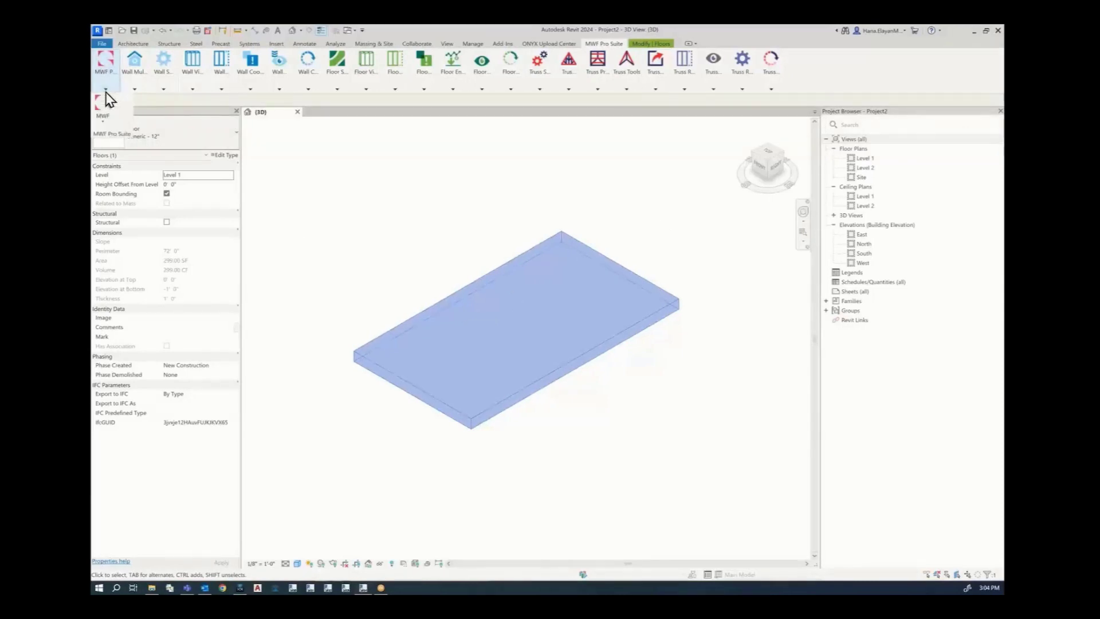
left_click(106, 121)
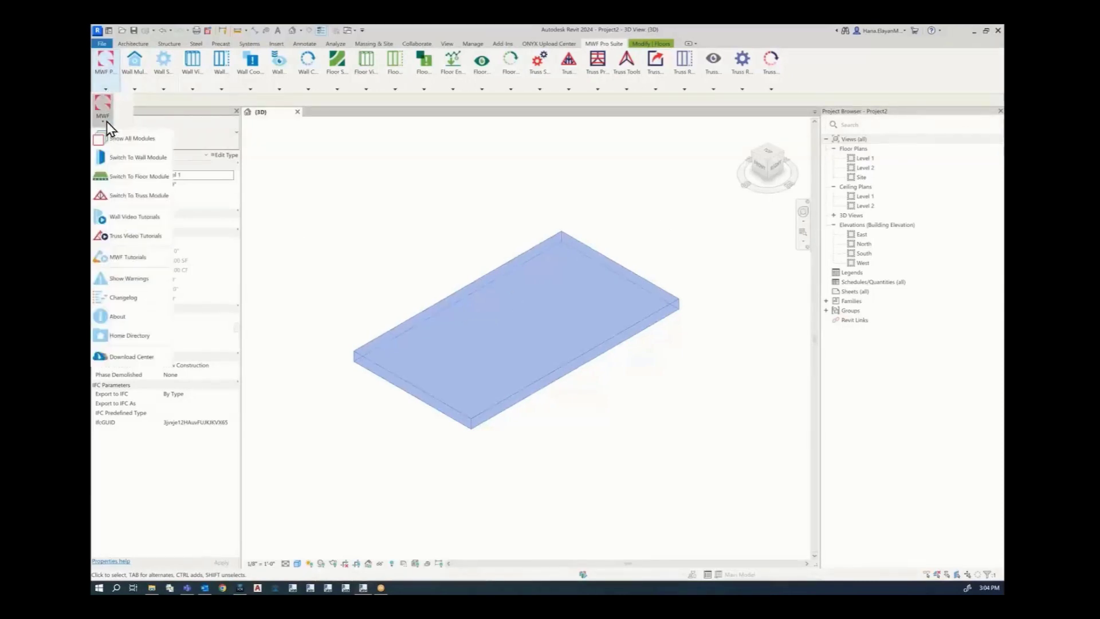
left_click(128, 174)
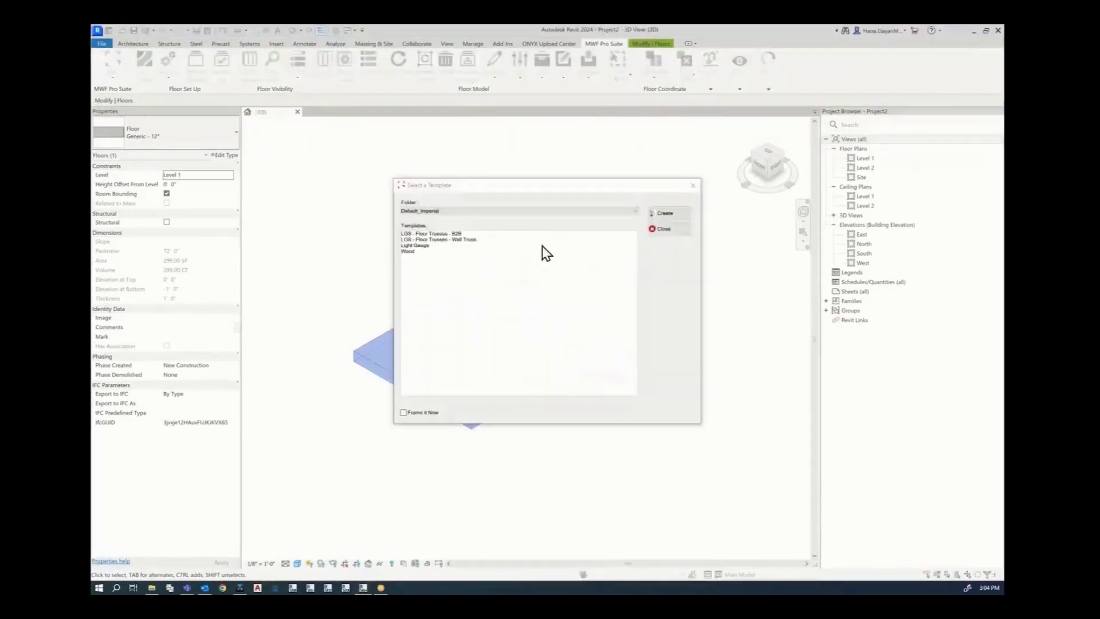
Create a floor panel from the LGS - Floor Trusses - Wall Truss template with Frame it Now enabled.
left_click(409, 240)
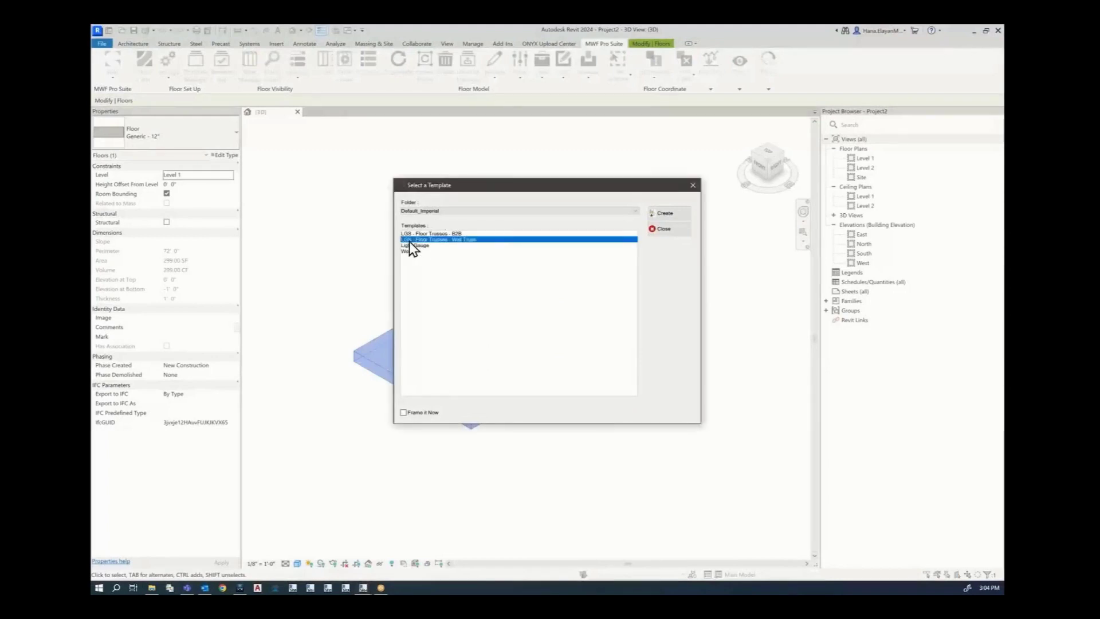
left_click(417, 234)
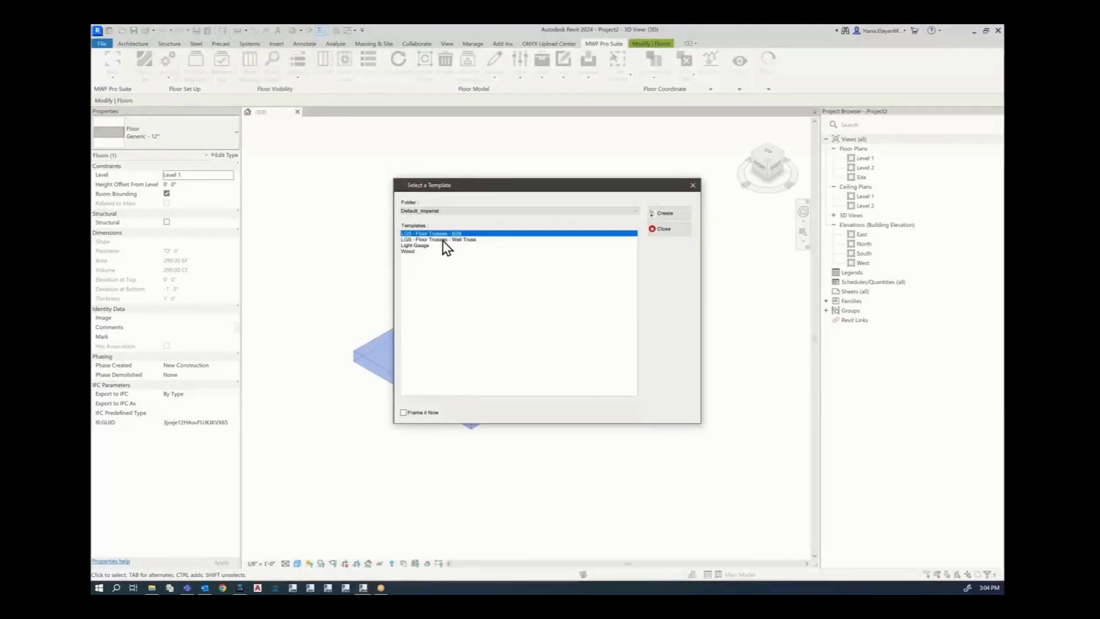
left_click(443, 239)
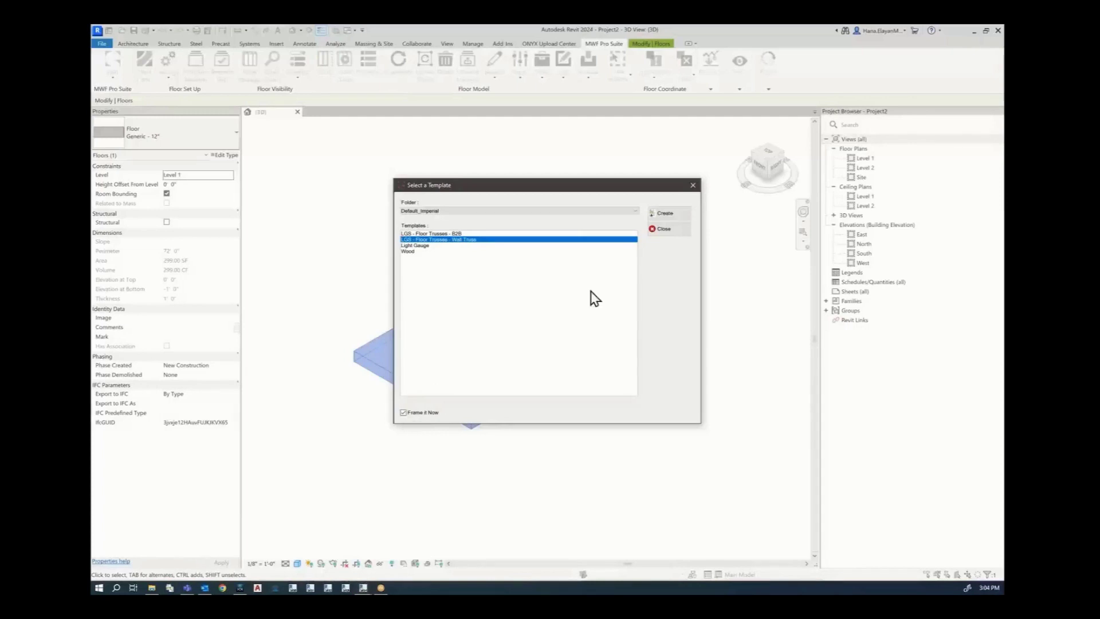
left_click(665, 214)
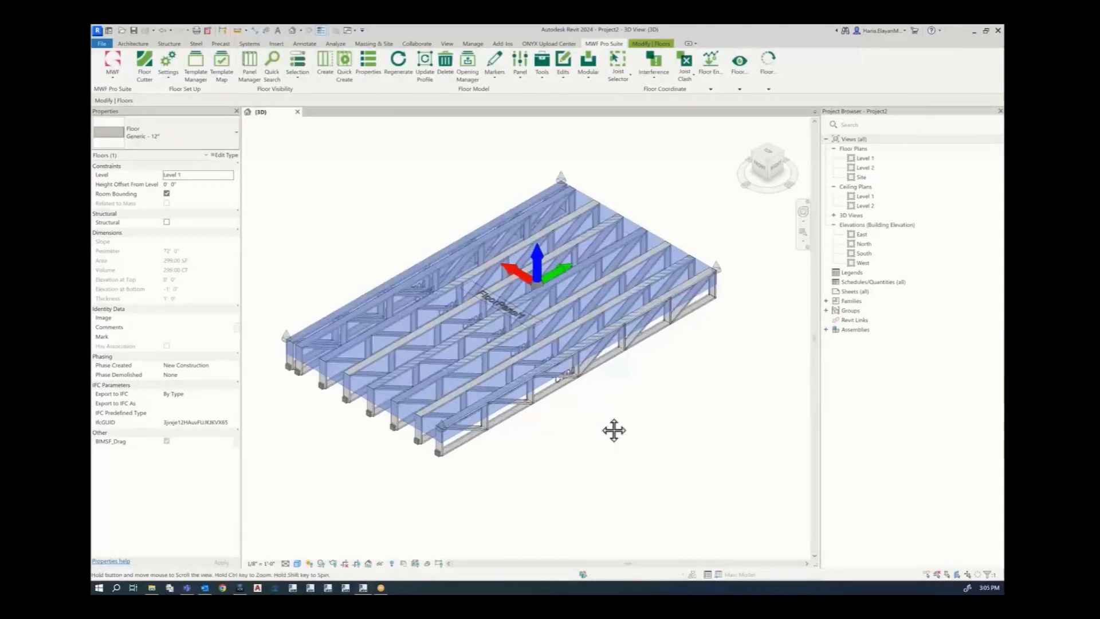
Rotate the floor panel's direction arrow by 90 degrees.
scroll(490, 320, "up", 2)
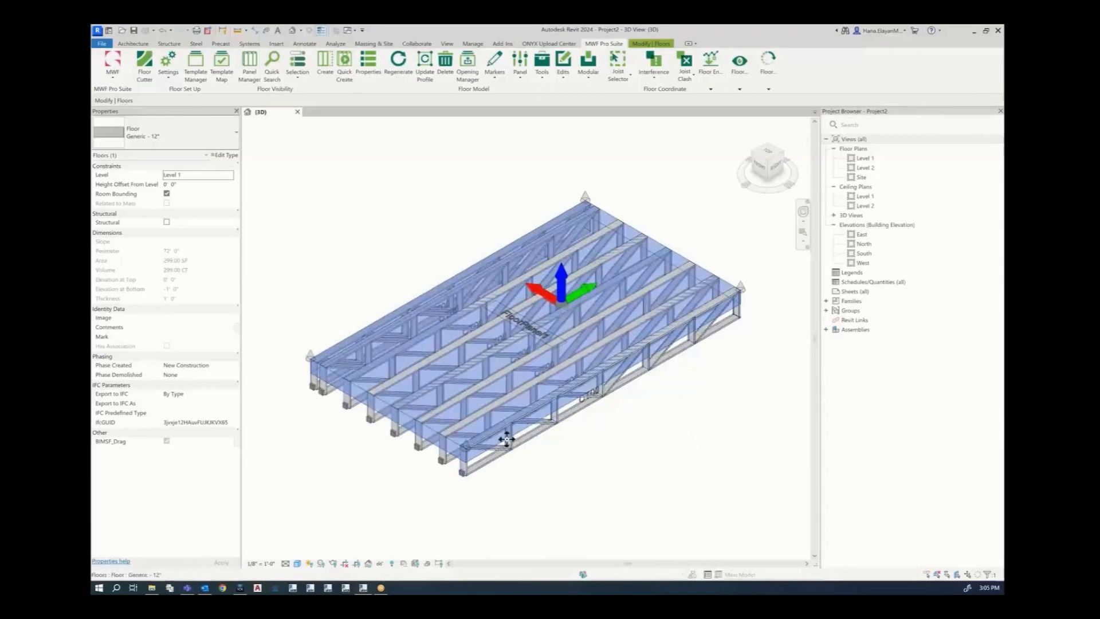
left_click(561, 284)
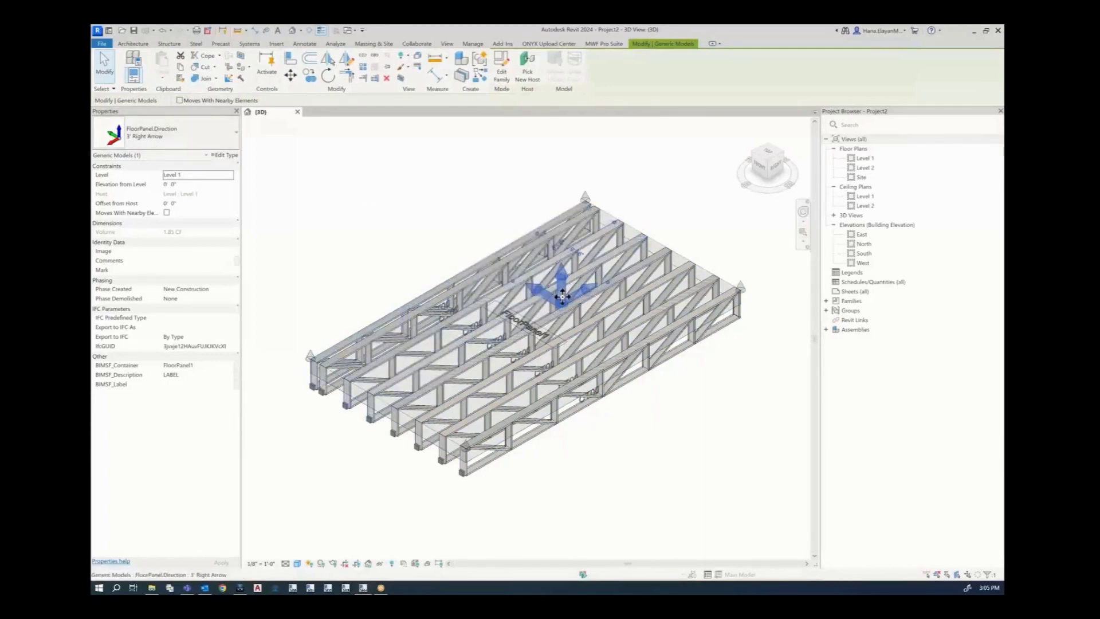
left_click(329, 78)
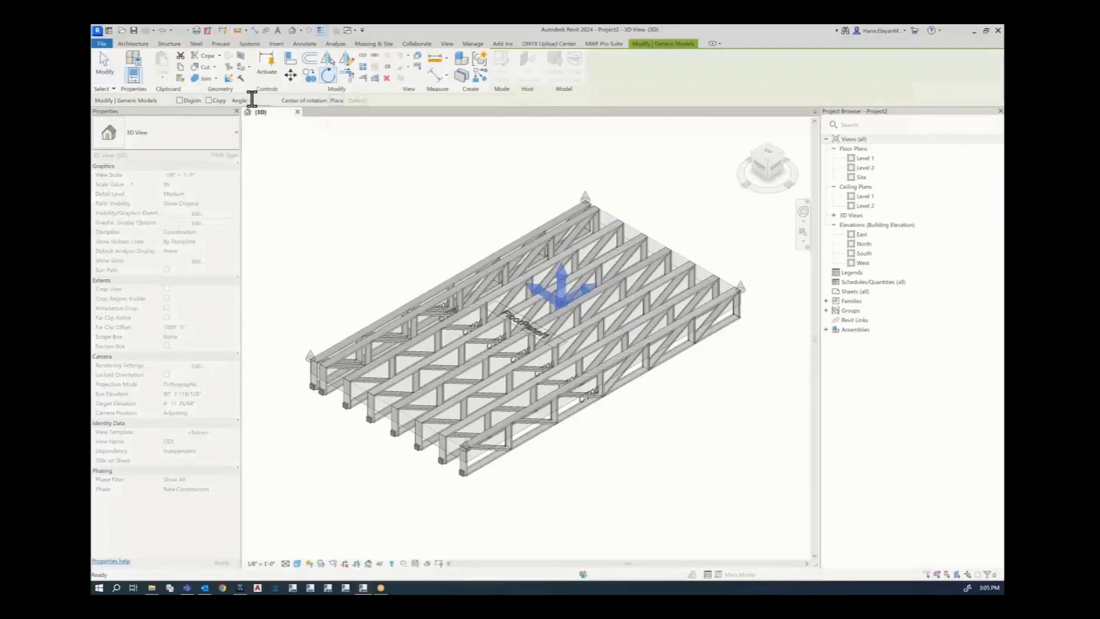
left_click(254, 100)
type("90")
key("Return")
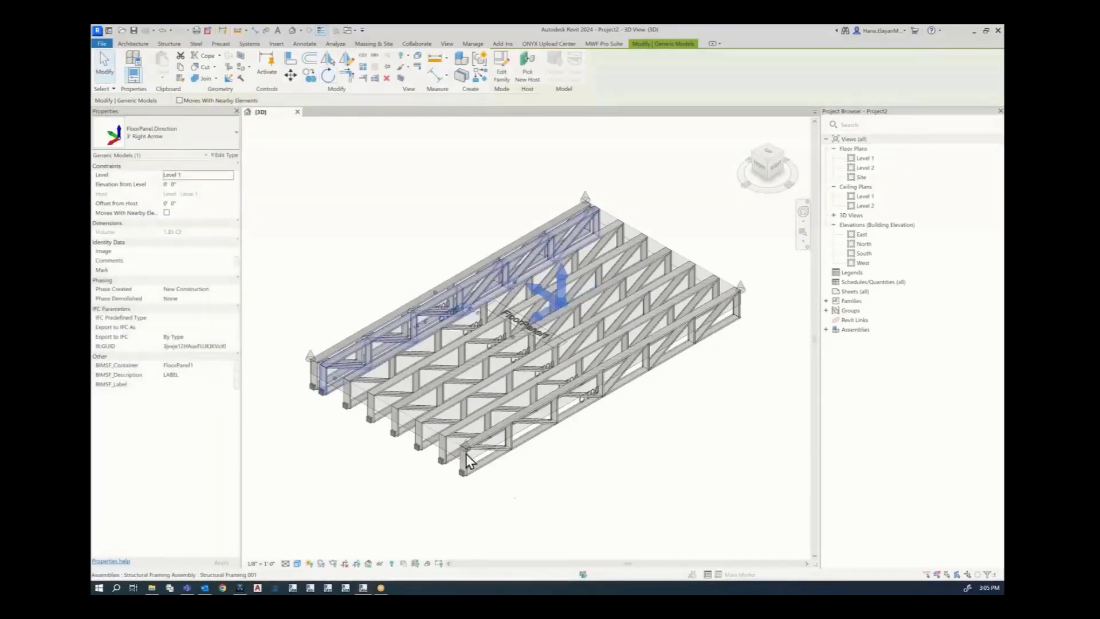
Regenerate the floor panel from one of its trusses so the framing follows the new arrow direction.
left_click(610, 330)
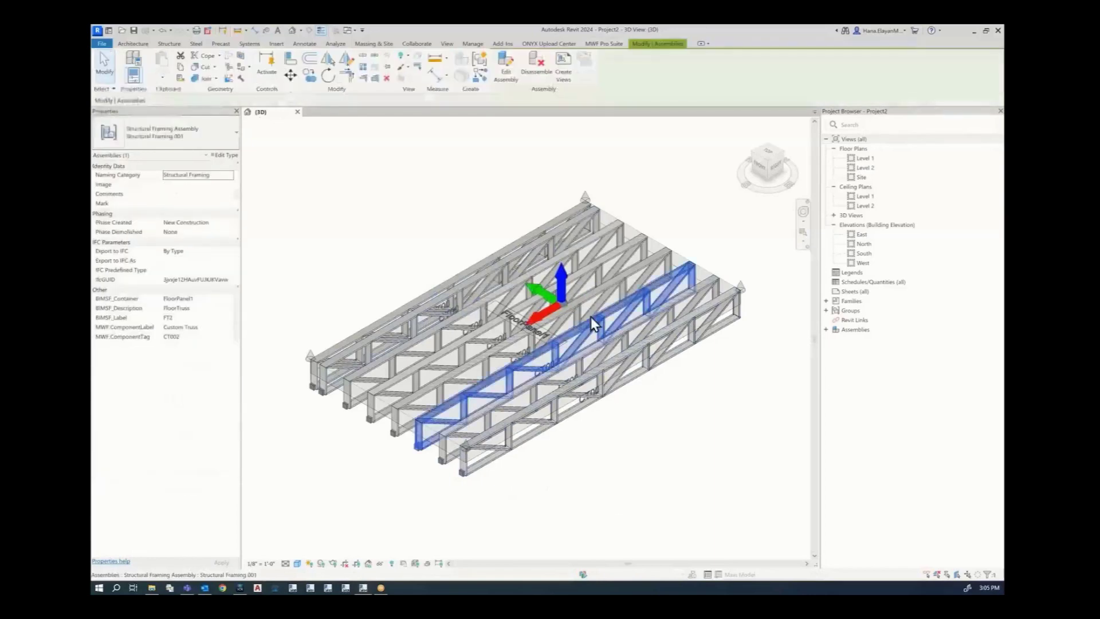
left_click(603, 43)
left_click(400, 62)
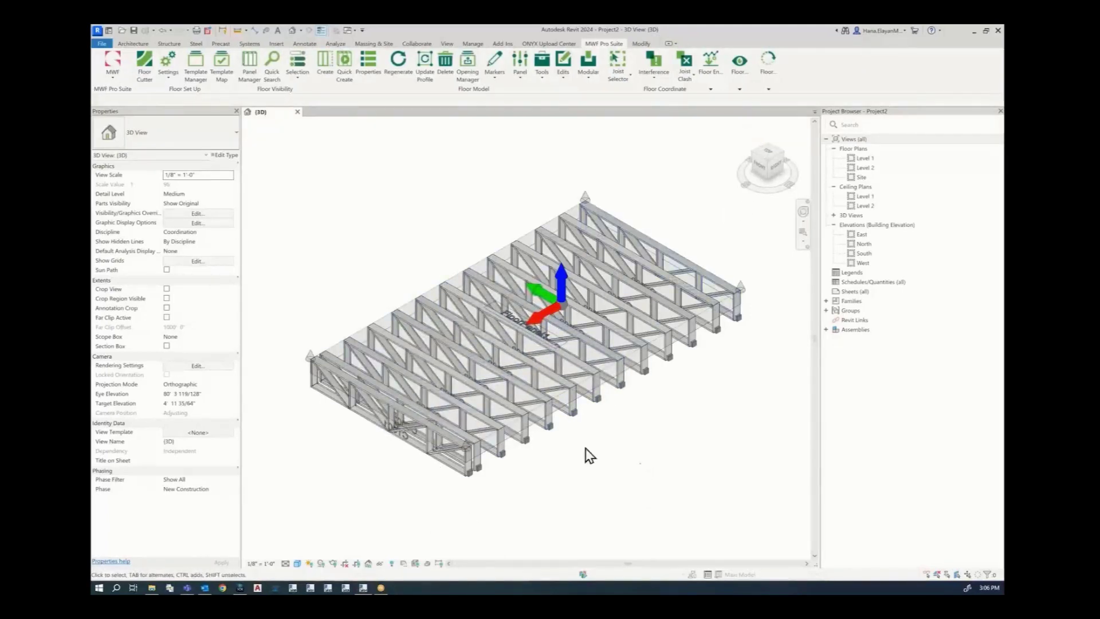
Examine the labels and MWF component tags of several trusses across the regenerated floor panel.
left_click(499, 402)
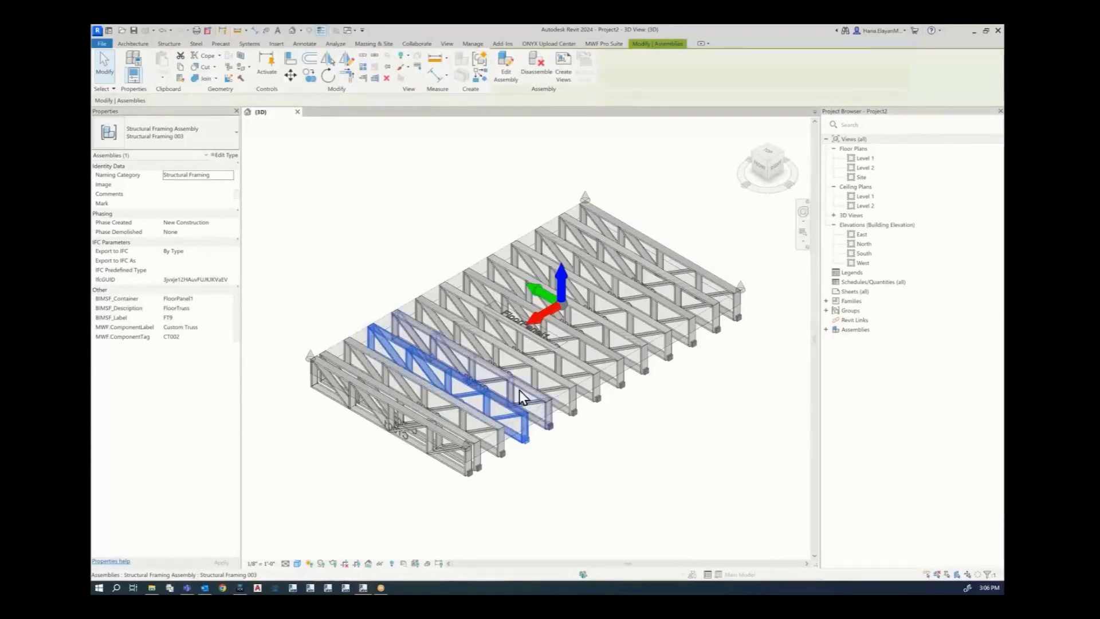
left_click(521, 394)
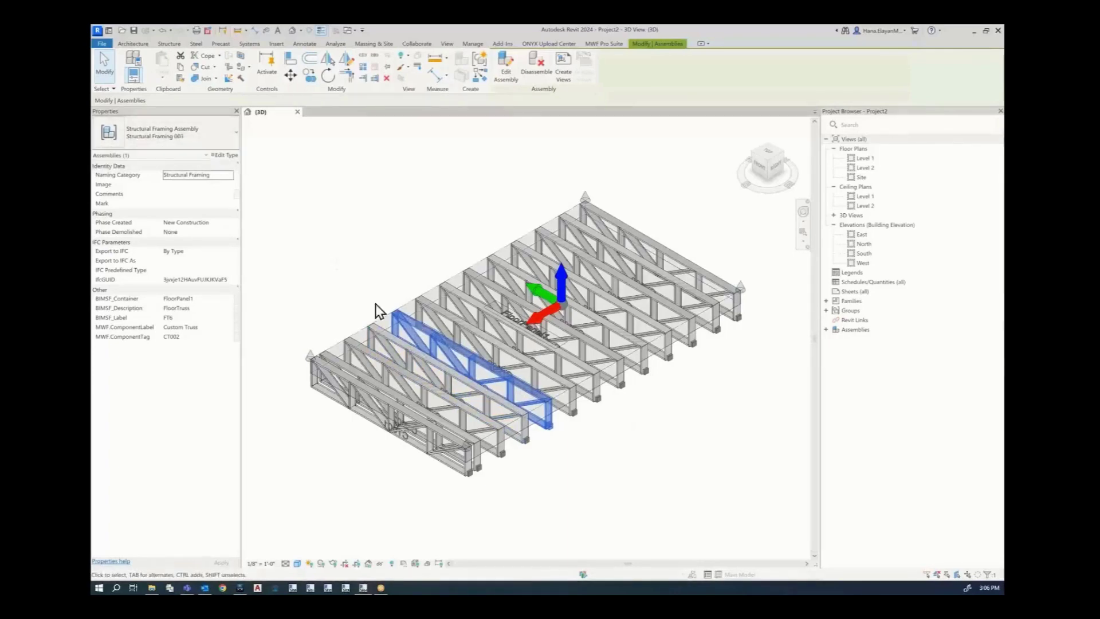
left_click(381, 349)
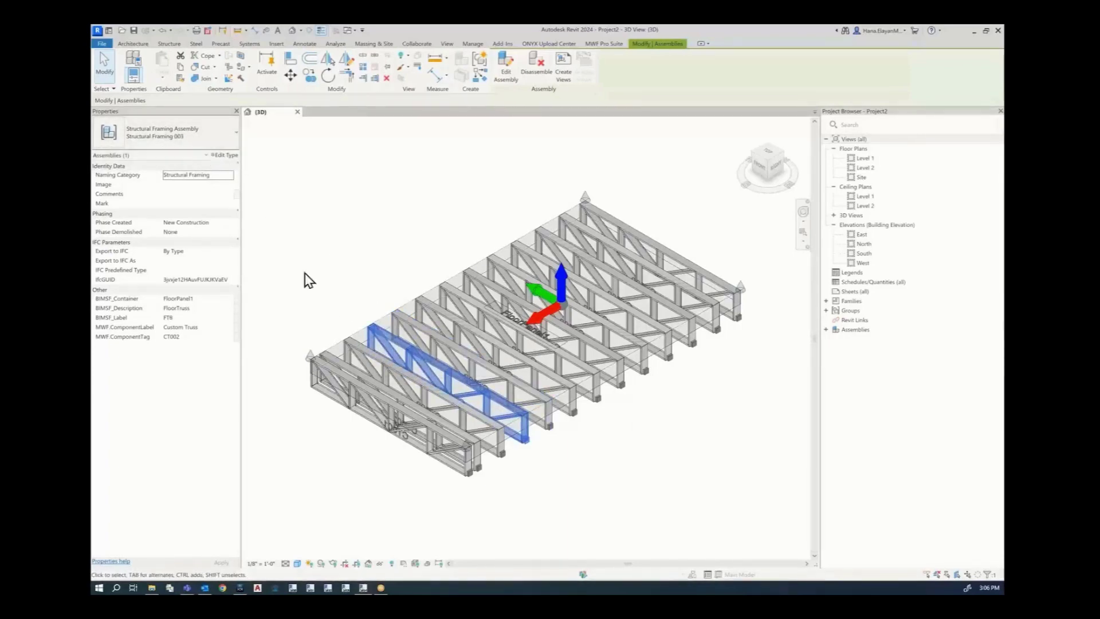
left_click(359, 357)
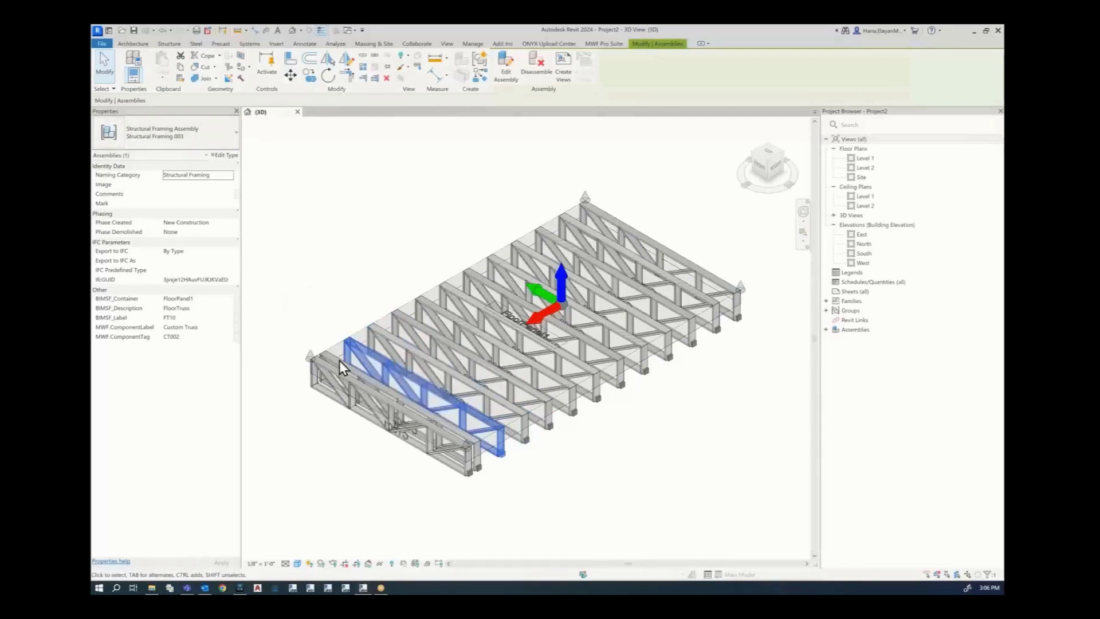
left_click(493, 400)
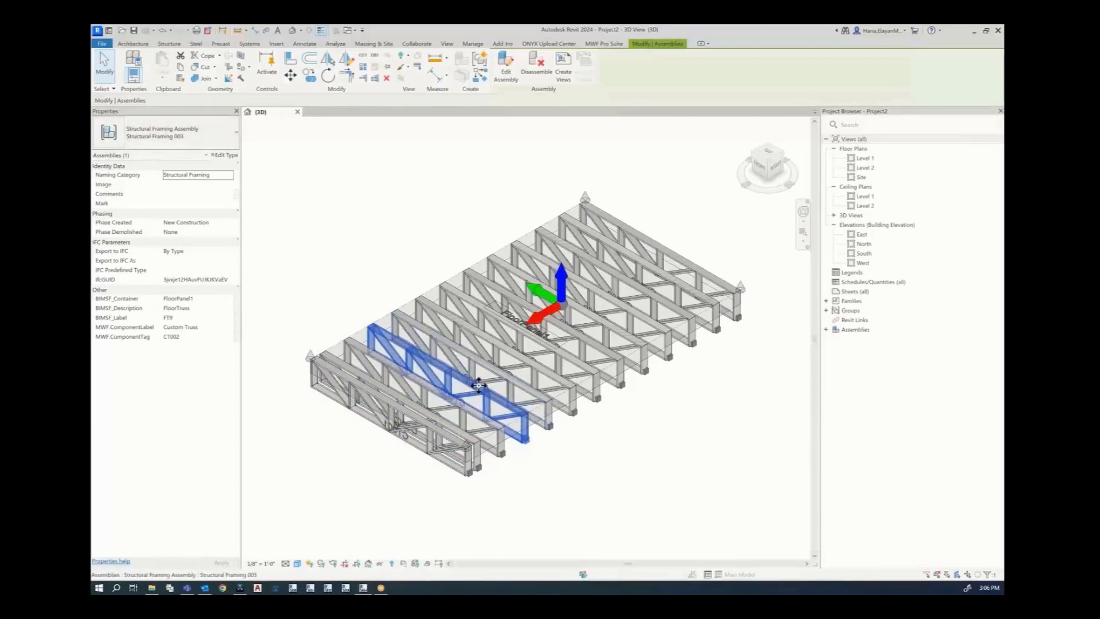
left_click(540, 189)
left_click(530, 405)
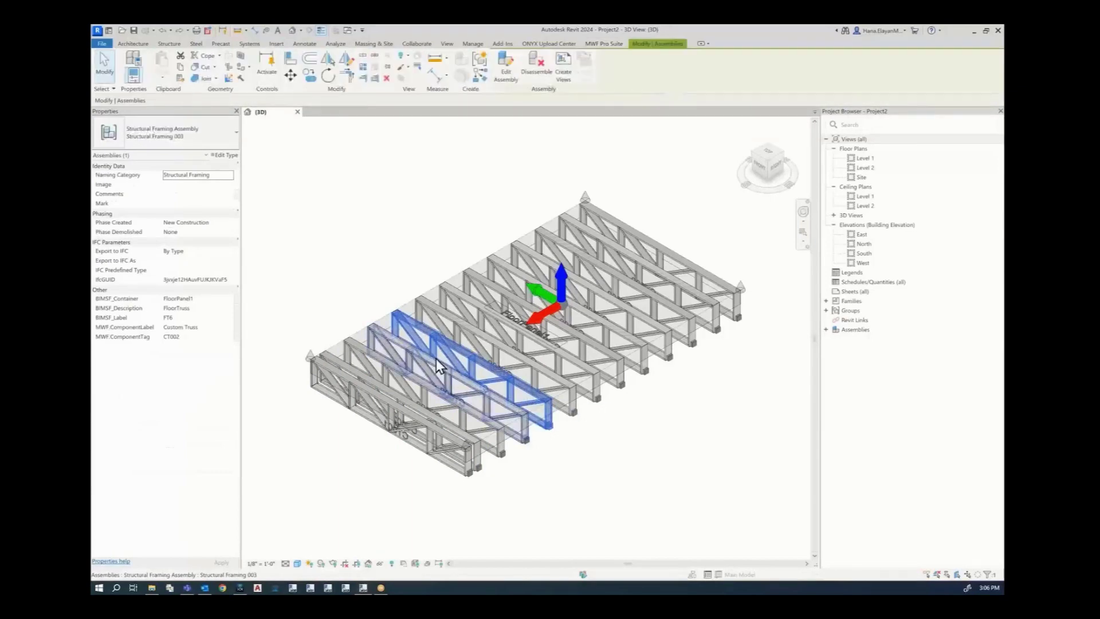
scroll(412, 439, "up", 3)
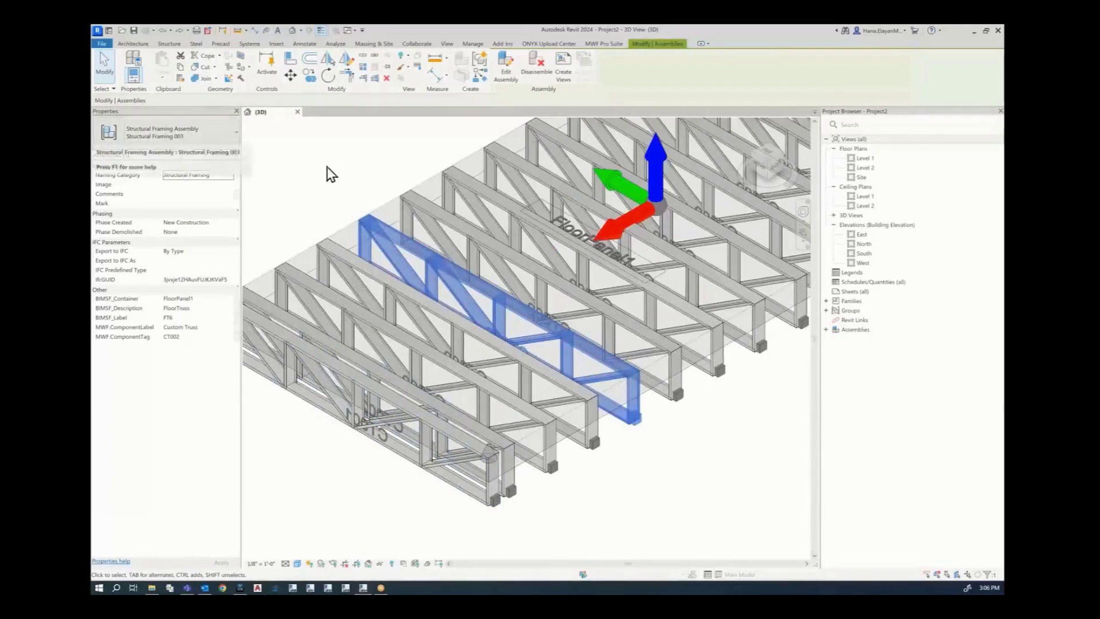
left_click(525, 263)
left_click(493, 239)
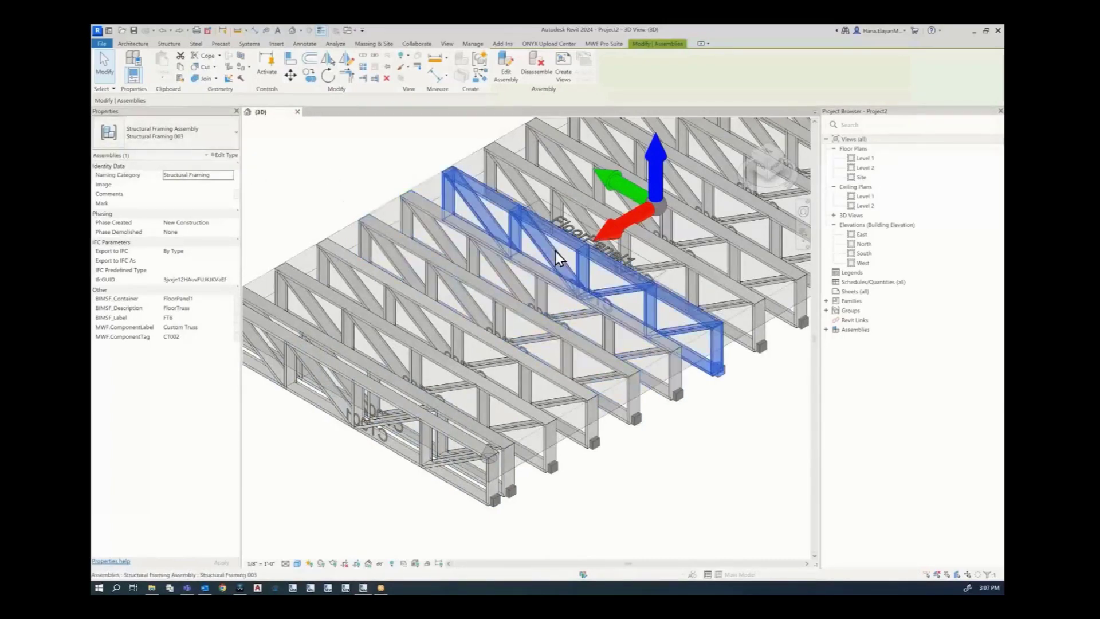
scroll(548, 339, "down", 4)
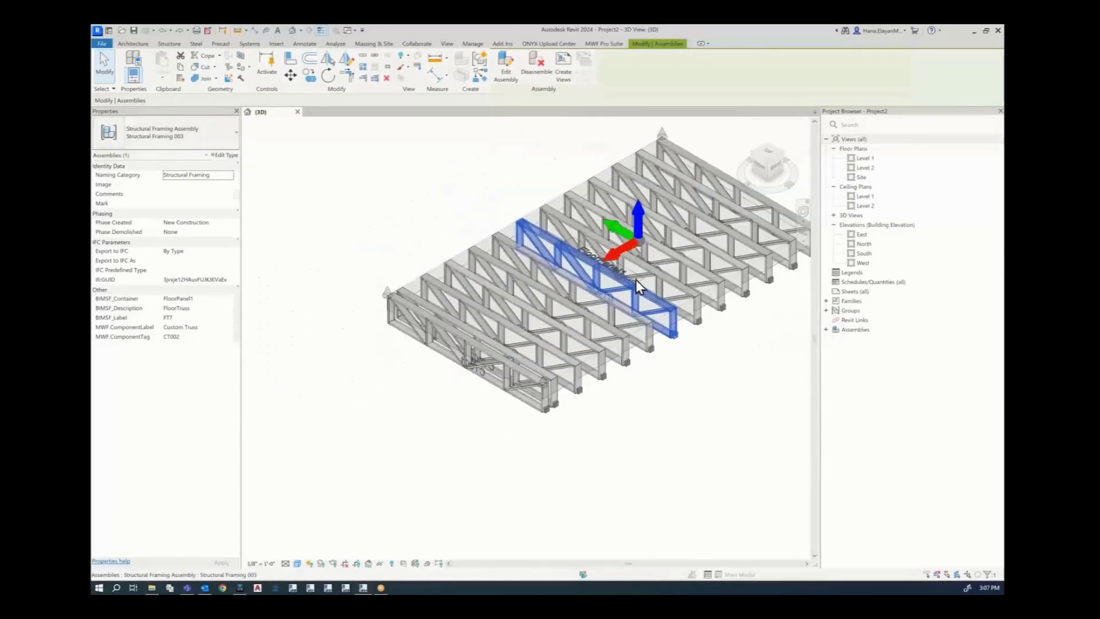
middle_click_drag(547, 339, 581, 347)
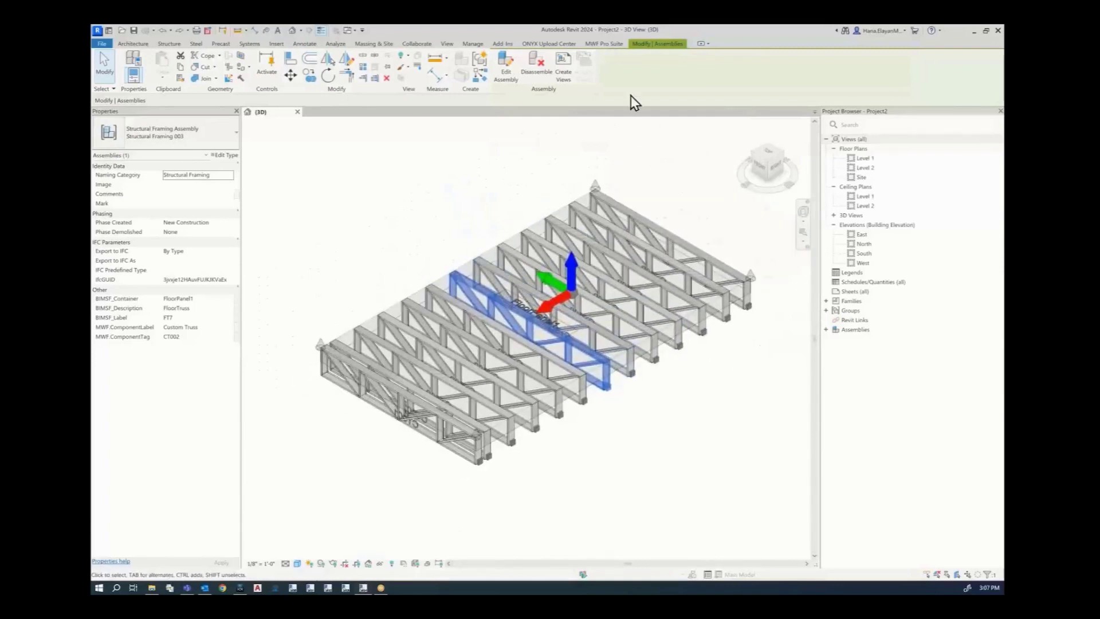
middle_click_drag(616, 384, 629, 384)
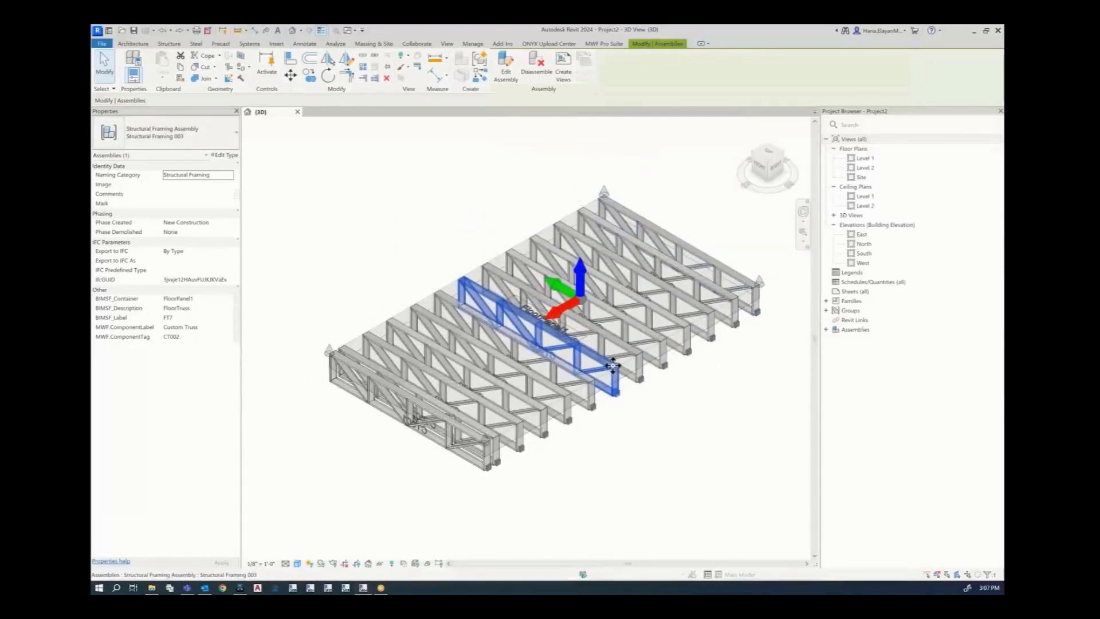
left_click(607, 46)
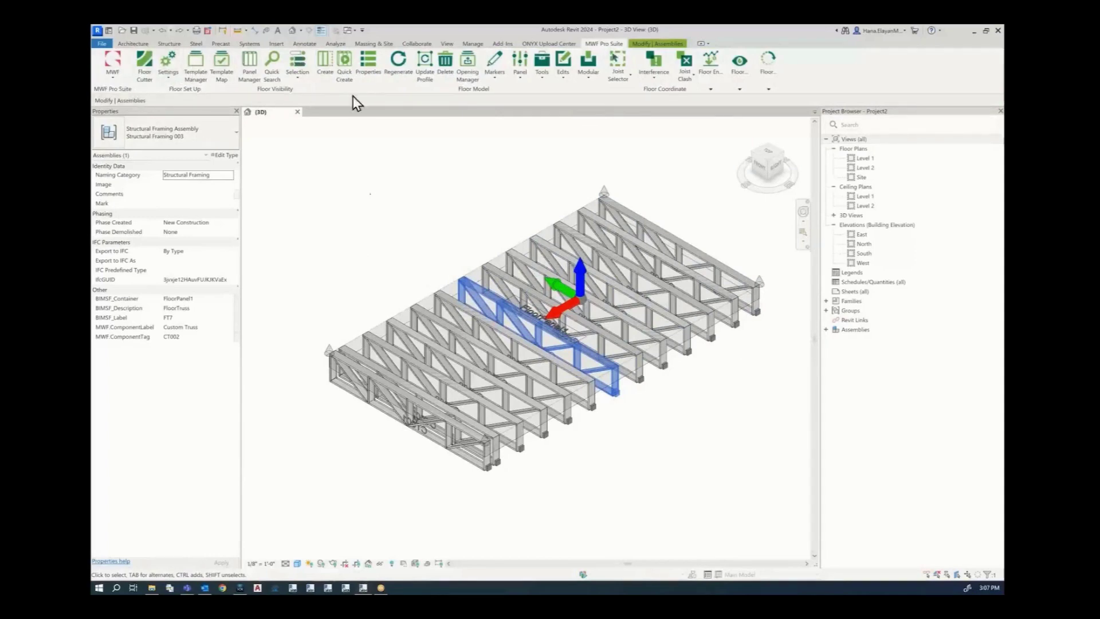
left_click(703, 184)
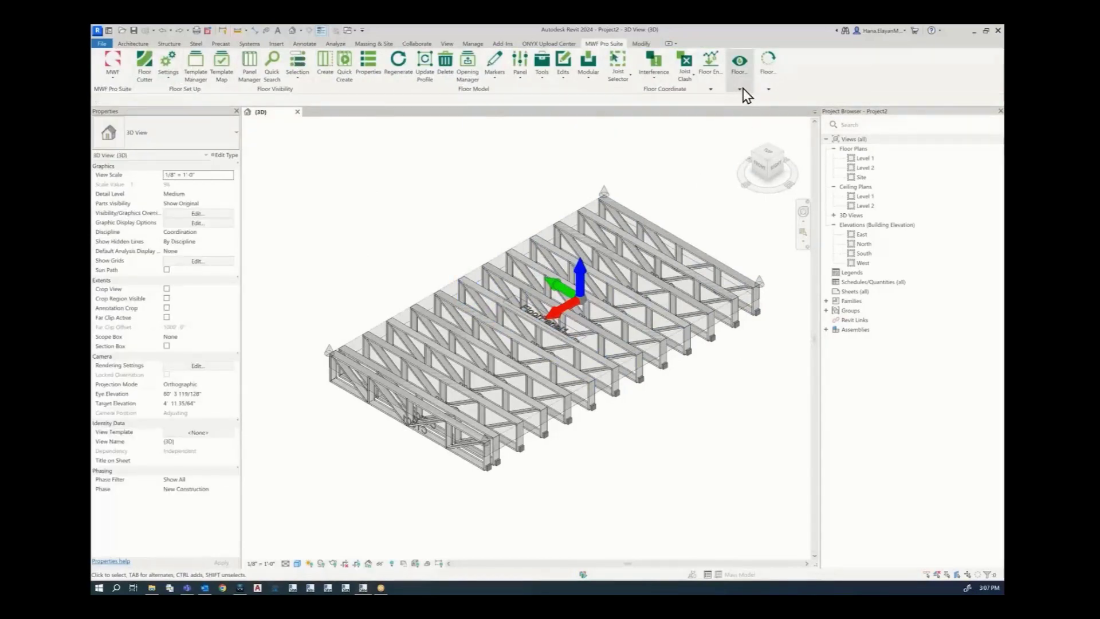
mouse_move(744, 94)
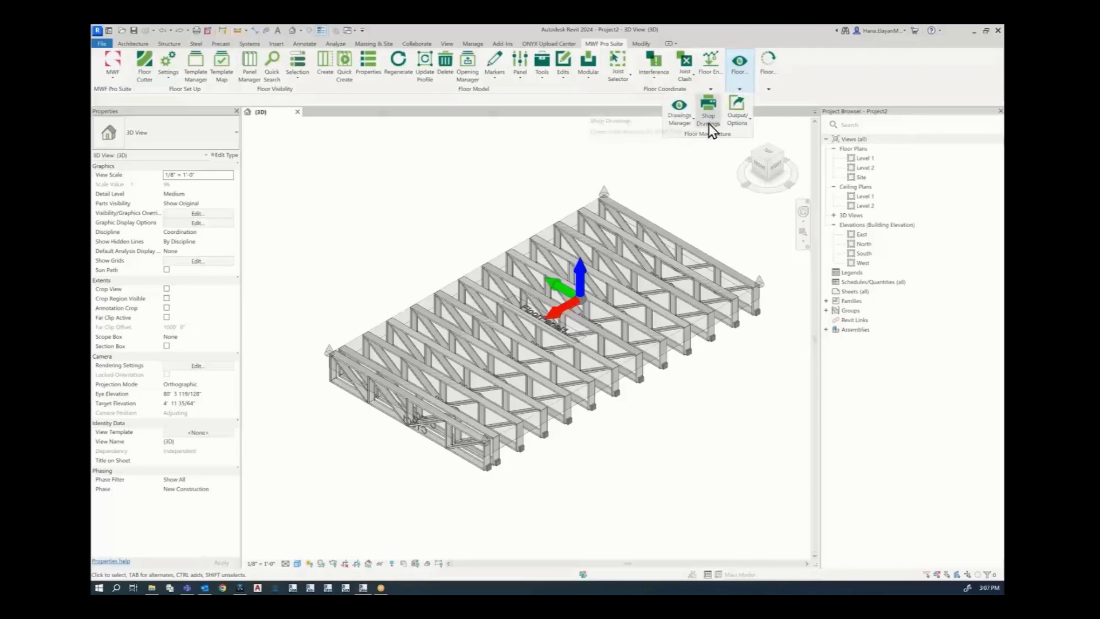
mouse_move(766, 66)
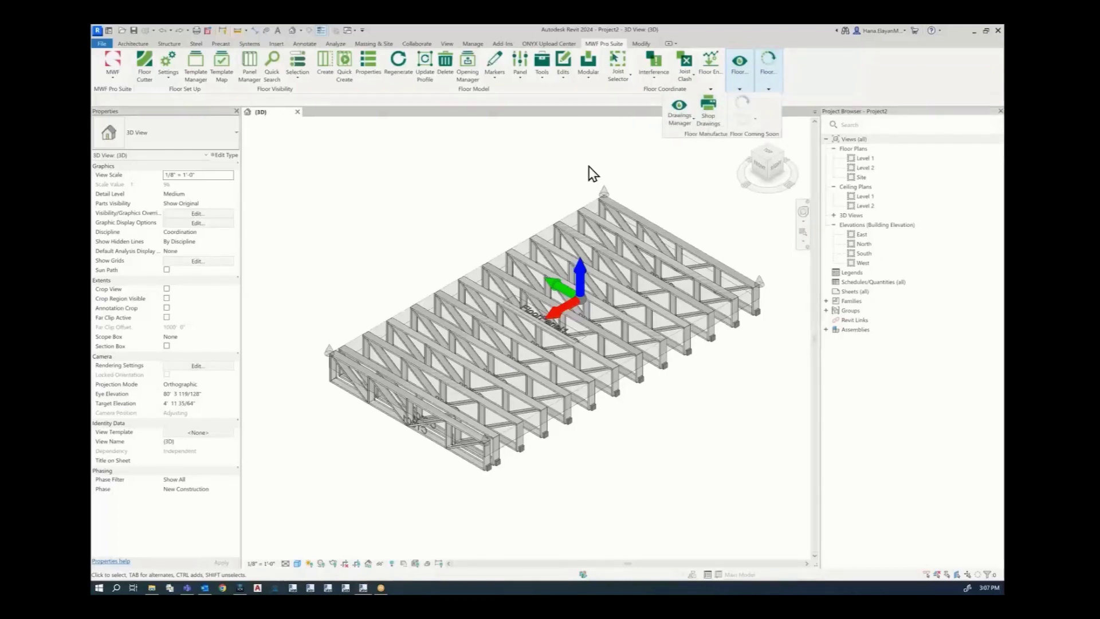
left_click(590, 358)
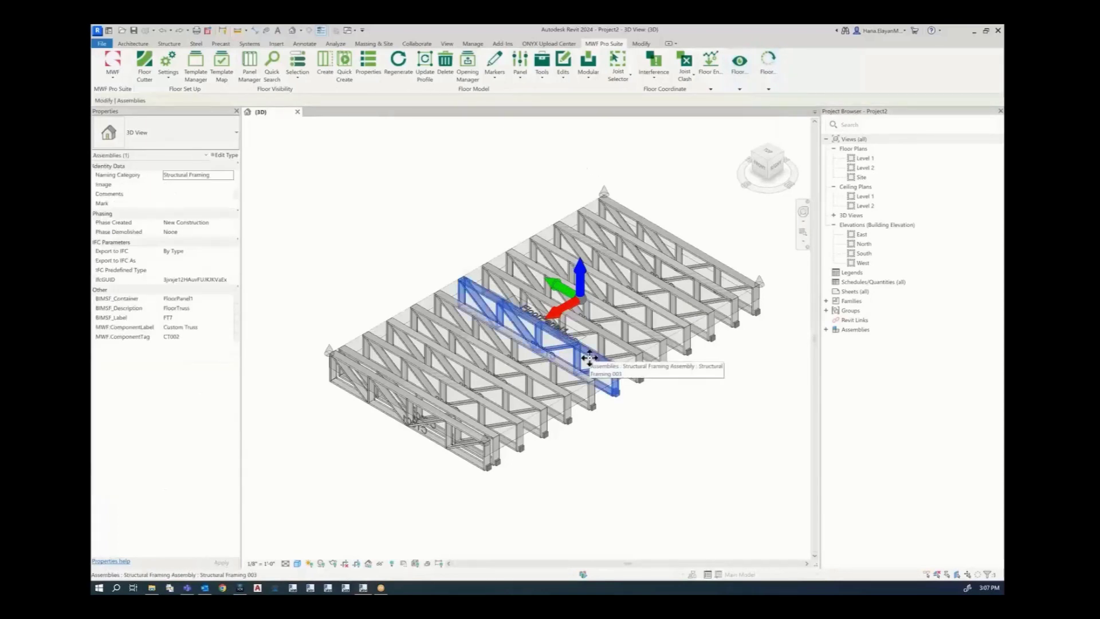
key("Escape")
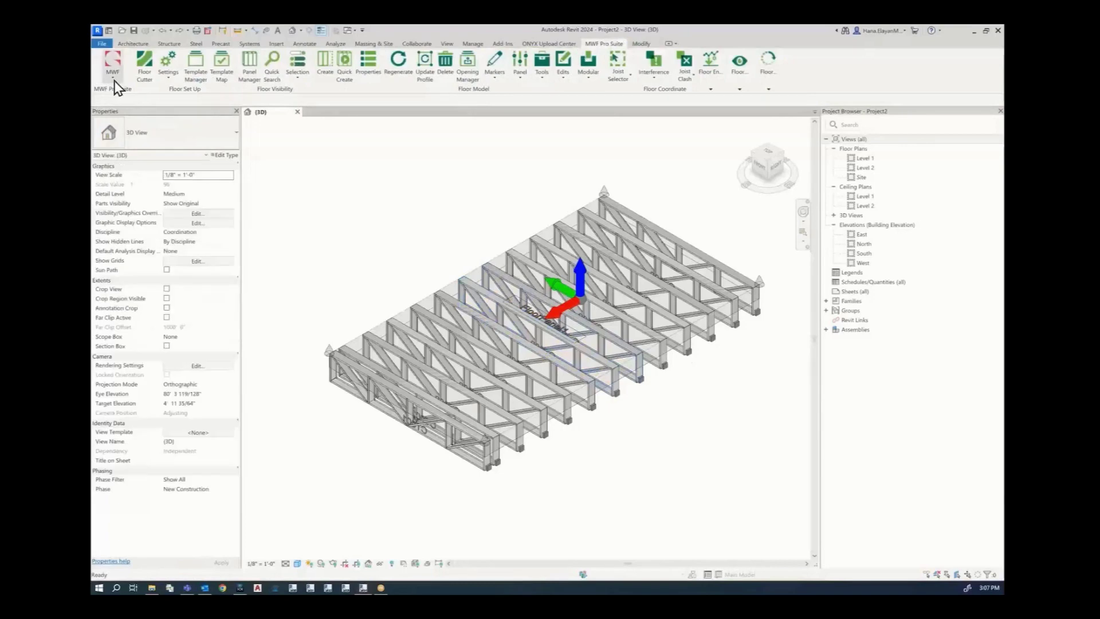
Switch MWF to the Truss module and start the truss shop drawings for one truss near the middle of the floor.
left_click(116, 85)
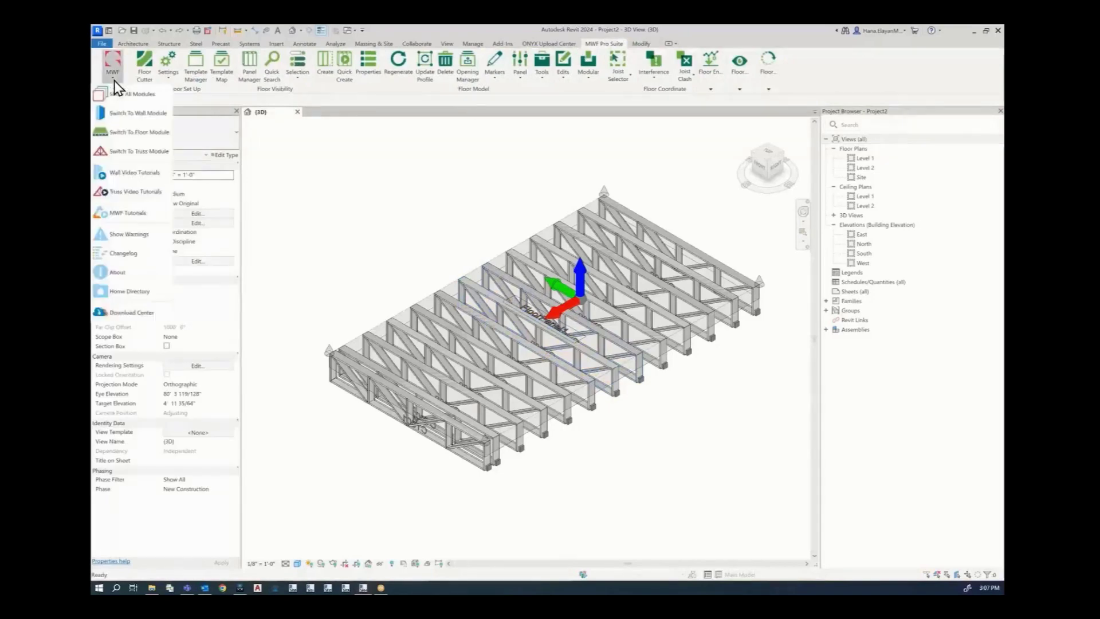
left_click(133, 153)
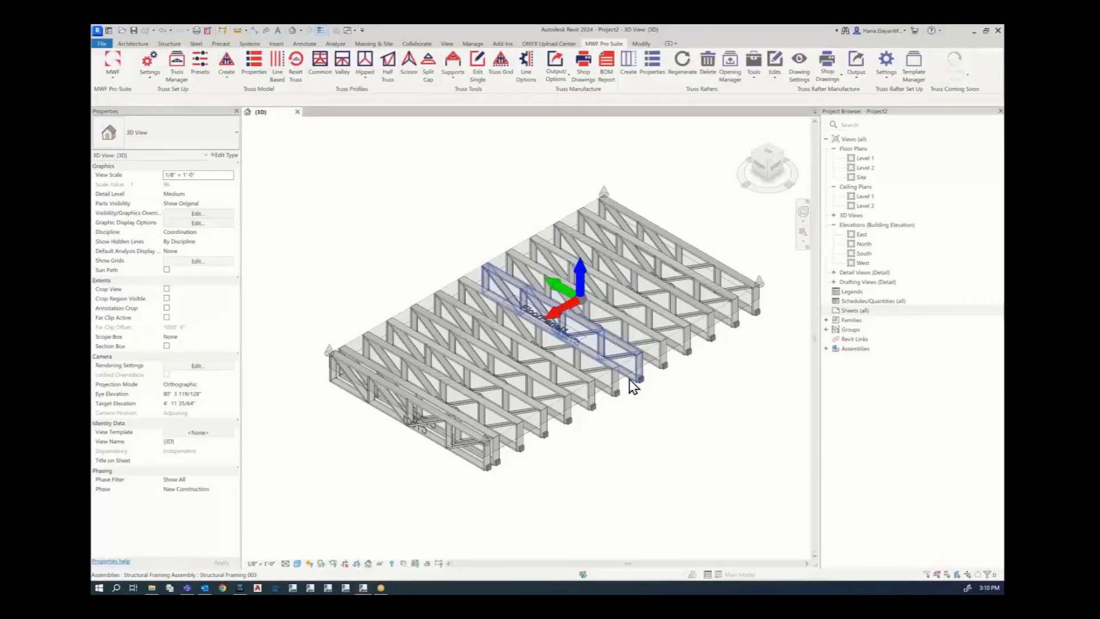
left_click(633, 385)
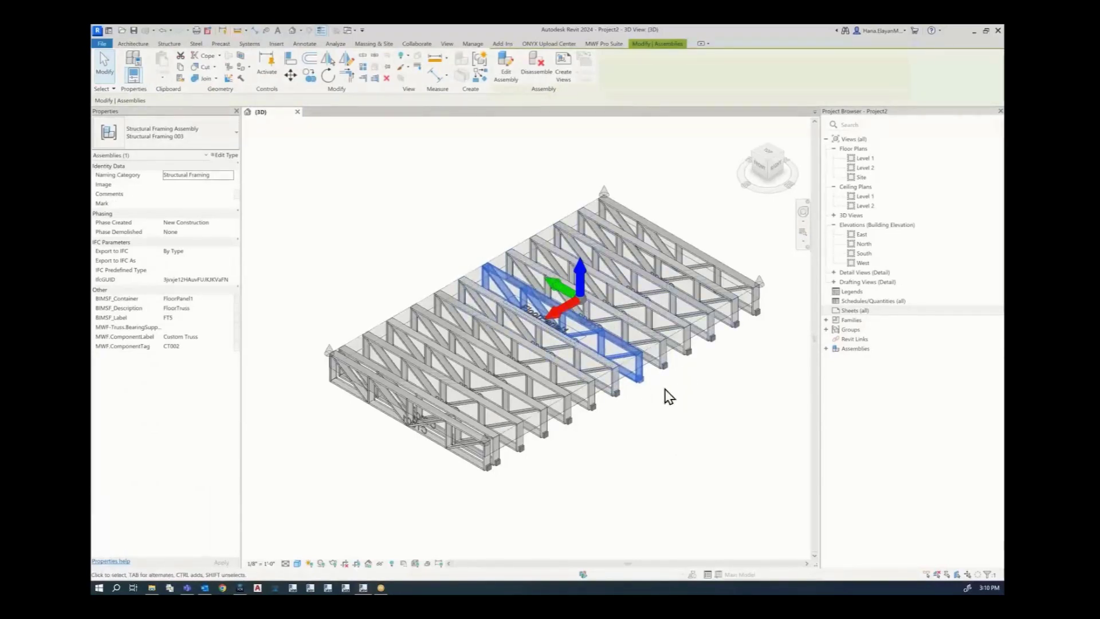
left_click(603, 44)
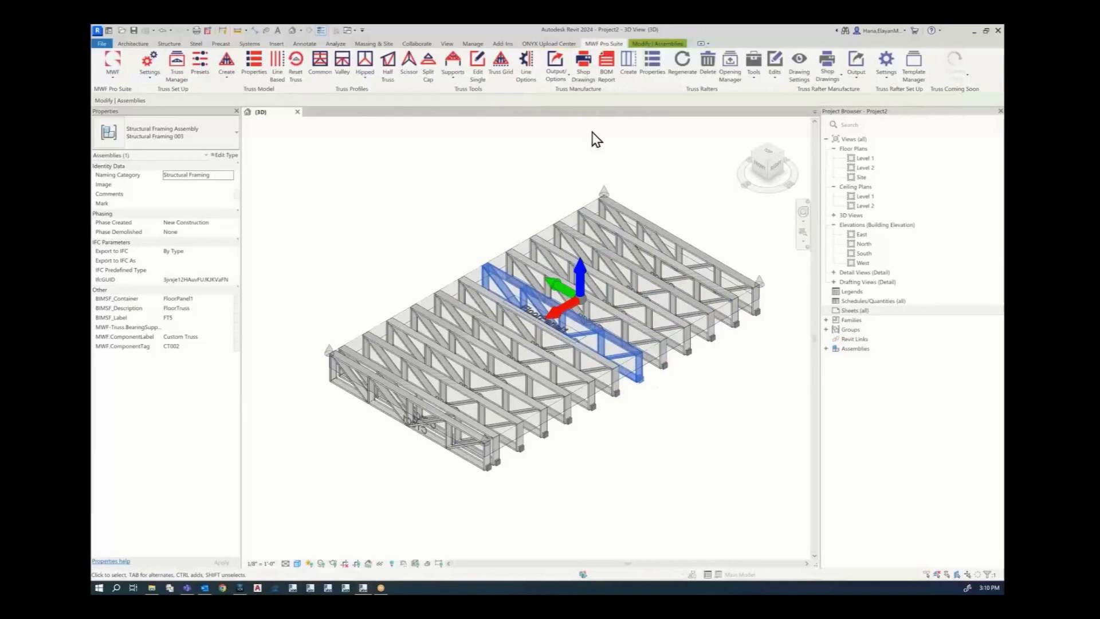
left_click(590, 64)
left_click(584, 69)
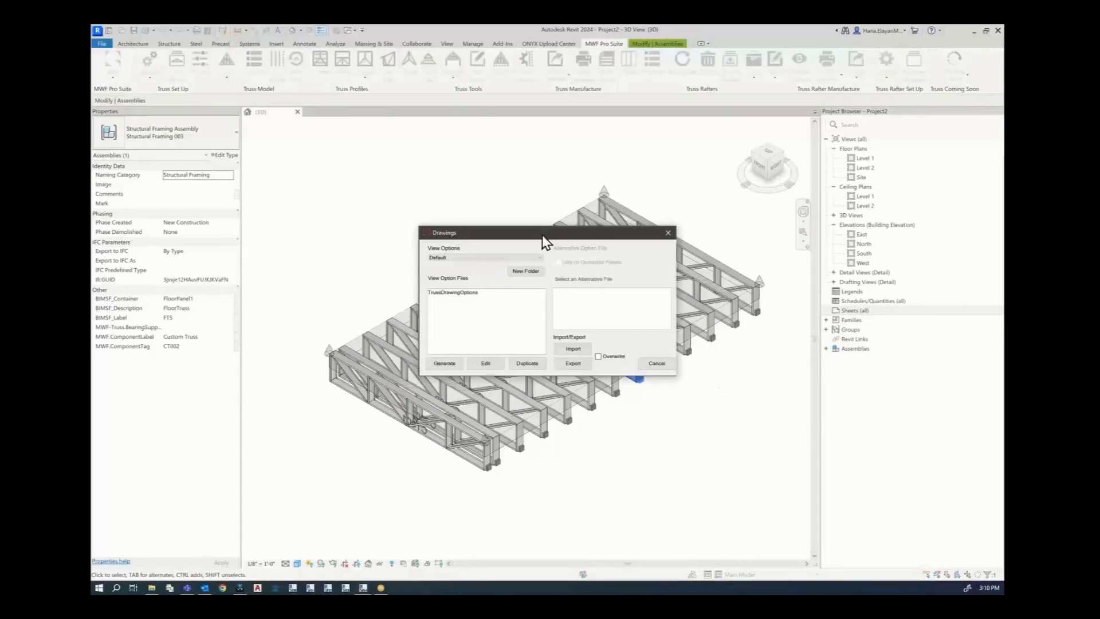
Open the TrussDrawingOptions view option file in the Default folder for editing.
left_click_drag(542, 235, 541, 225)
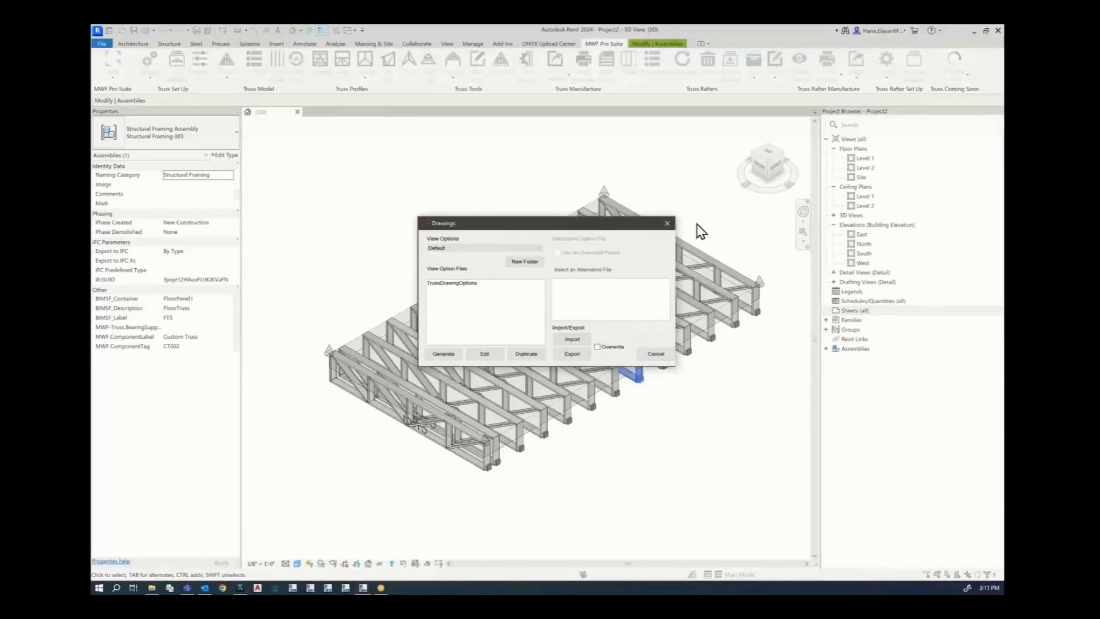
left_click(529, 262)
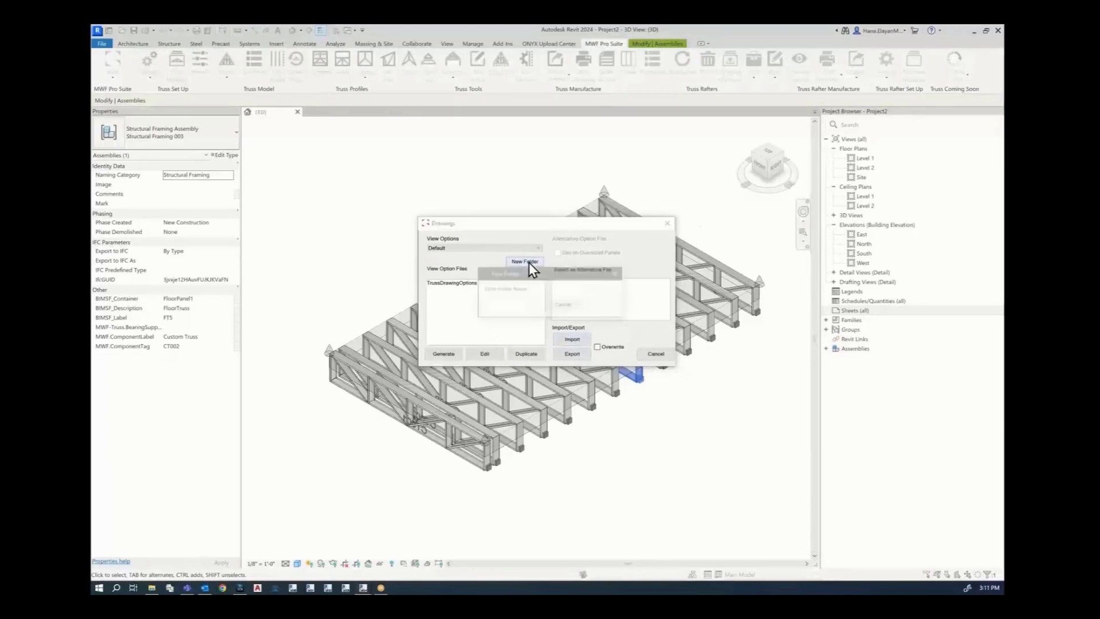
left_click(559, 305)
left_click(441, 283)
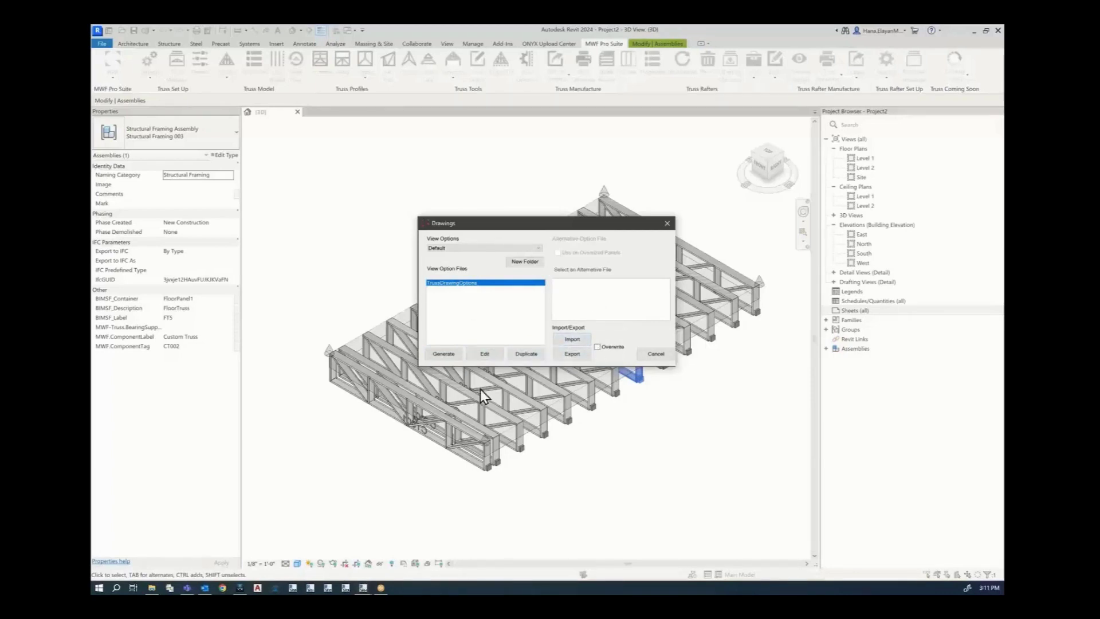
left_click(484, 354)
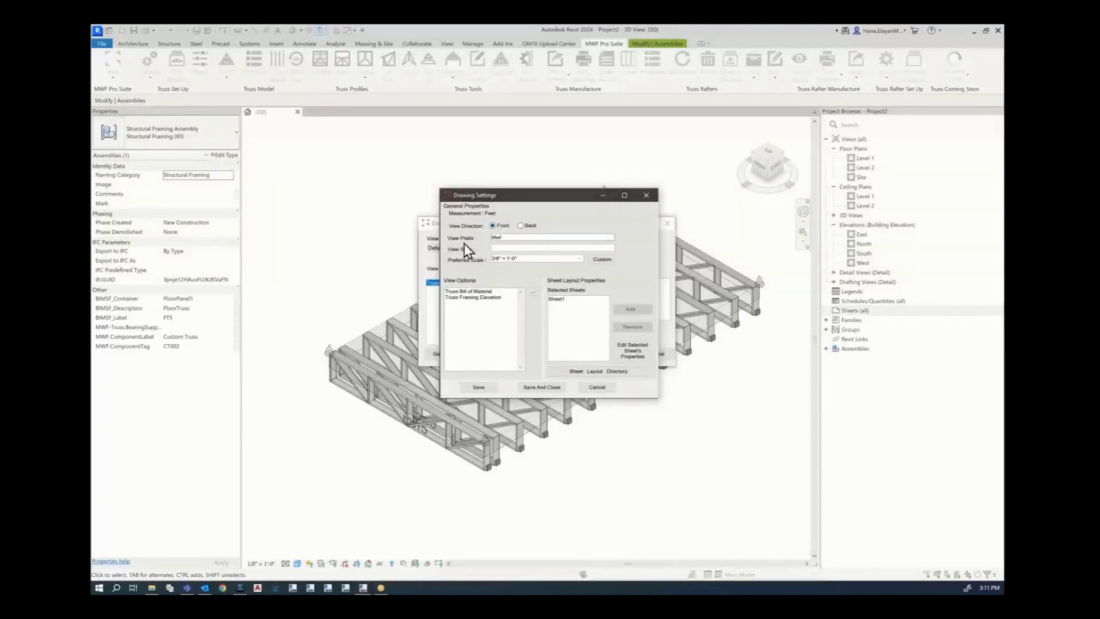
Review the view prefix, view suffix, view options and selected sheet in the drawing settings.
double_click(516, 238)
left_click(503, 248)
key("Tab")
left_click(467, 292)
left_click(467, 298)
left_click(556, 299)
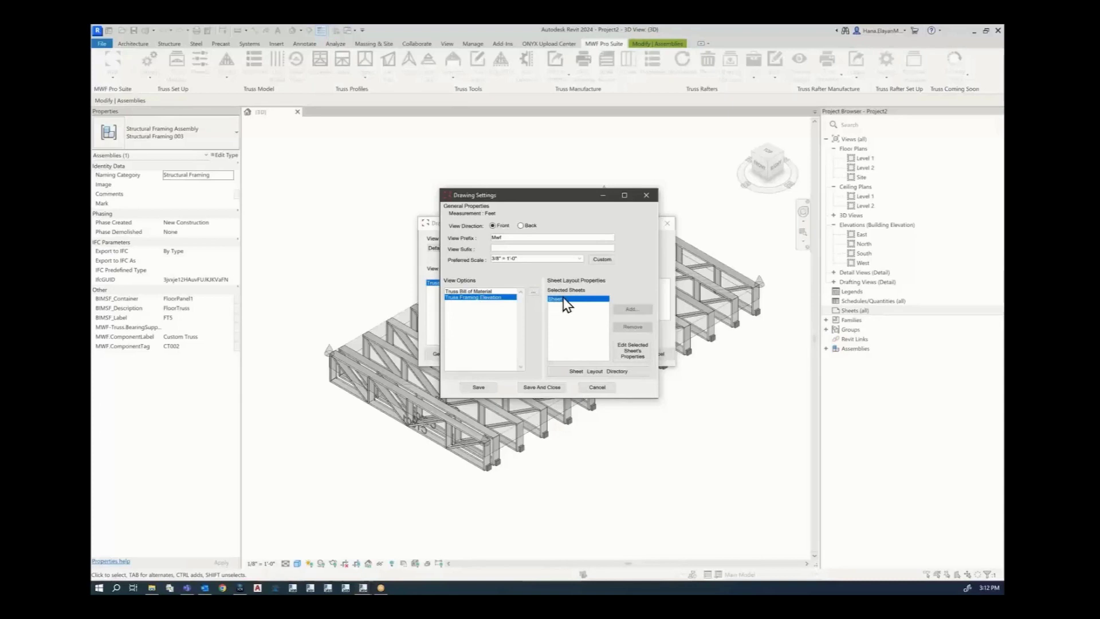
Open the Truss Framing Elevation settings and go through the dimension options, choosing the Continuous dimension style.
double_click(470, 305)
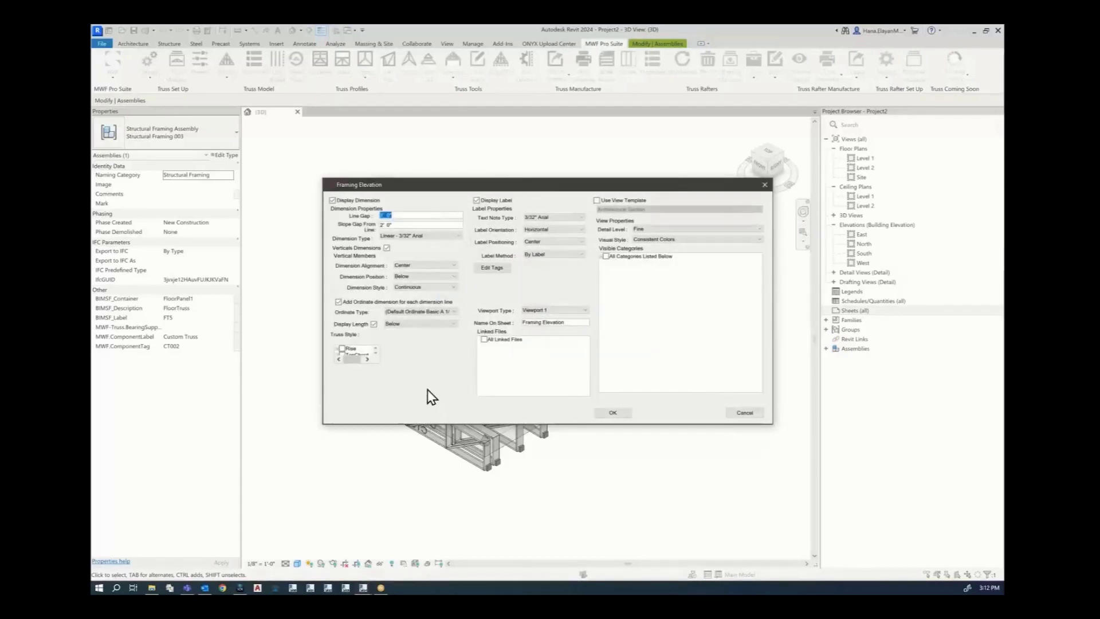
left_click(333, 200)
left_click(413, 236)
left_click(413, 236)
left_click(408, 287)
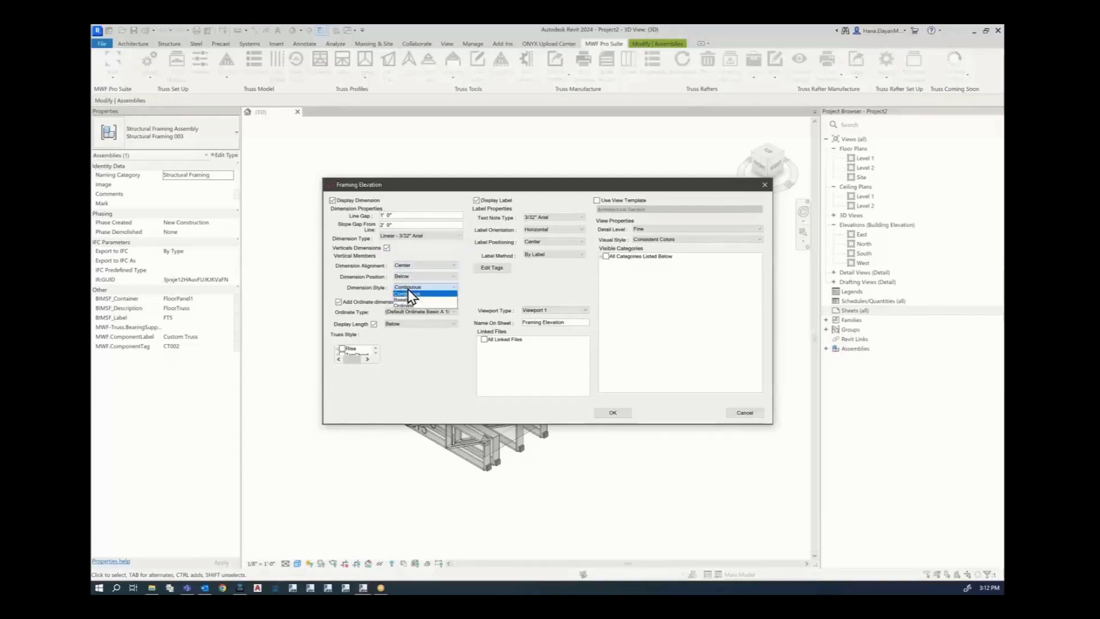
left_click(409, 293)
left_click(432, 311)
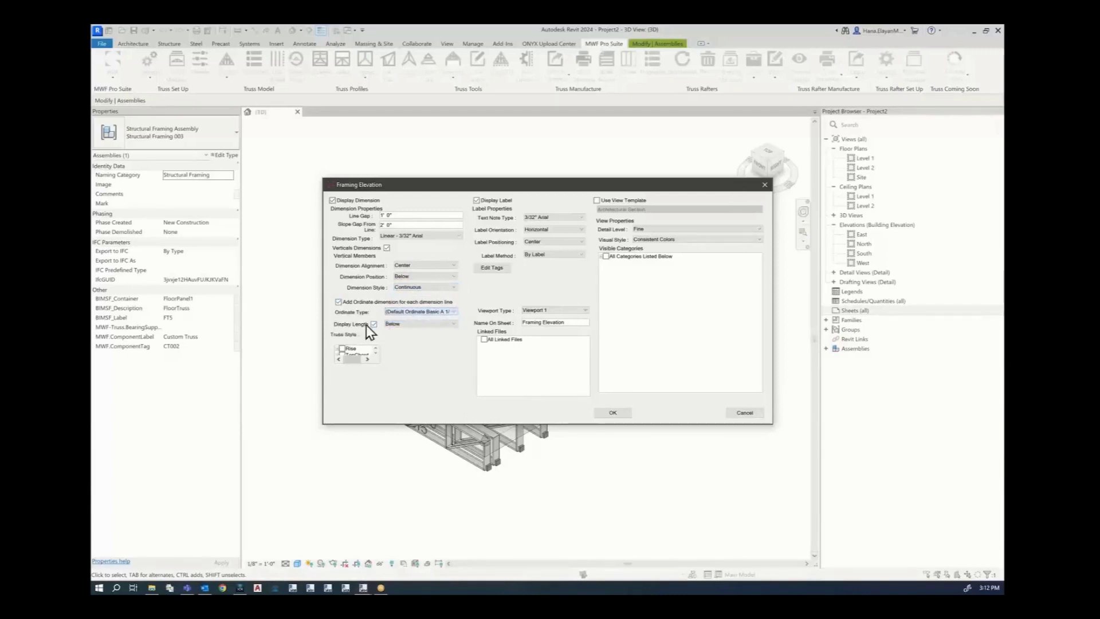
left_click(407, 325)
left_click(396, 324)
Go through the label display, text note type, orientation and positioning options, choosing By Label as the label method.
left_click(477, 201)
left_click(477, 202)
left_click(477, 201)
left_click(537, 218)
left_click(530, 230)
left_click(533, 230)
left_click(534, 230)
left_click(540, 242)
left_click(540, 246)
left_click(536, 255)
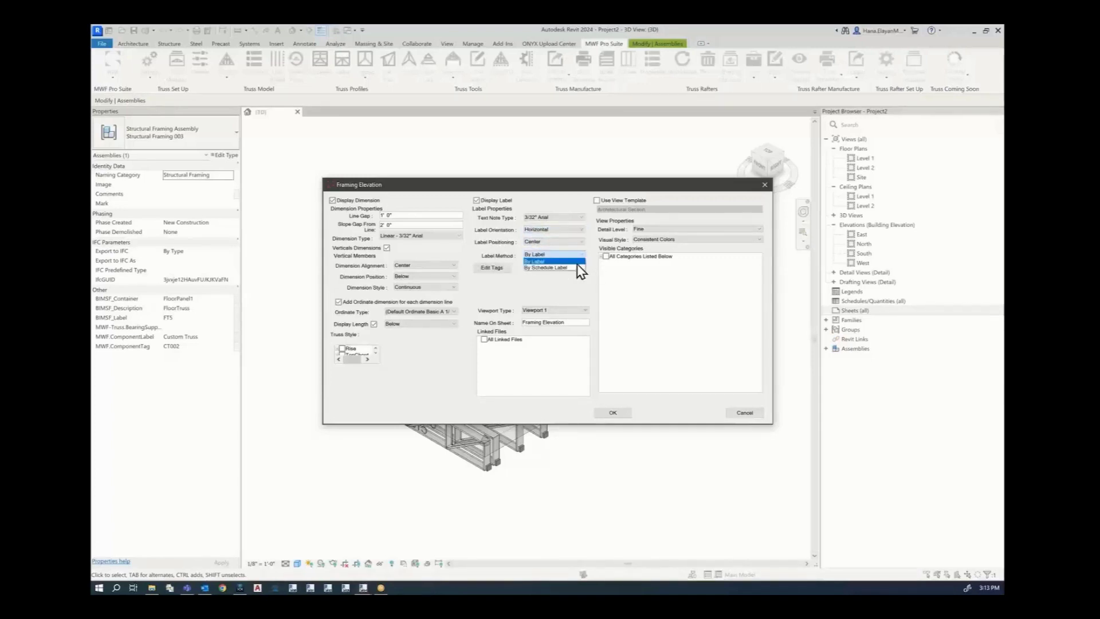
left_click(539, 261)
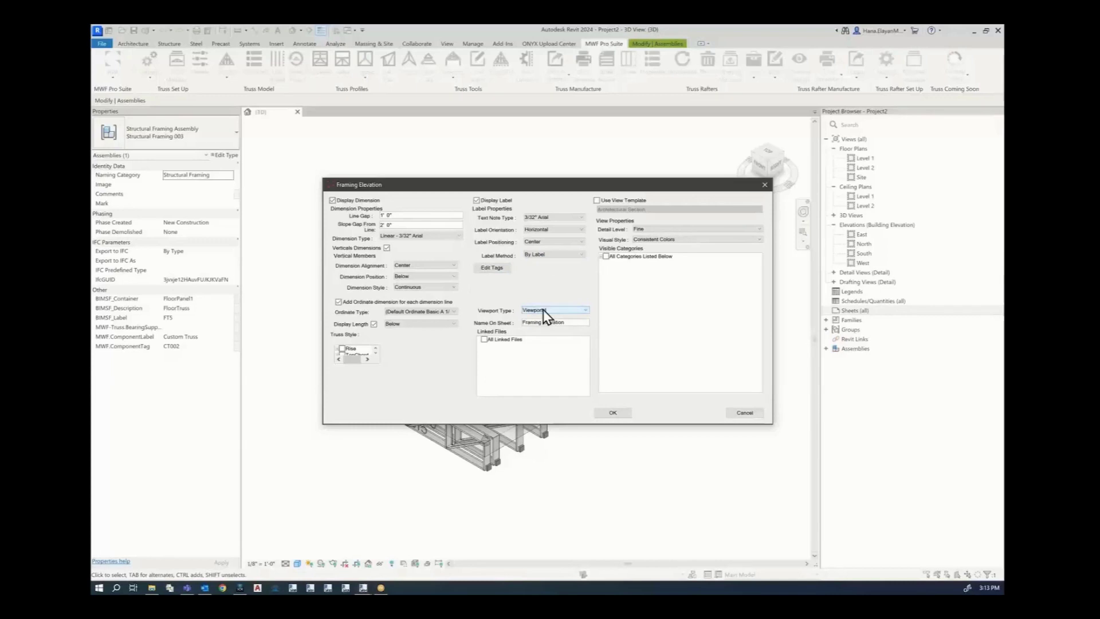
Check the name on sheet and view properties, choose the Consistent Colors visual style, and accept the framing elevation settings.
left_click_drag(568, 322, 486, 319)
left_click(598, 201)
left_click(598, 201)
left_click(657, 227)
left_click(646, 248)
left_click(642, 239)
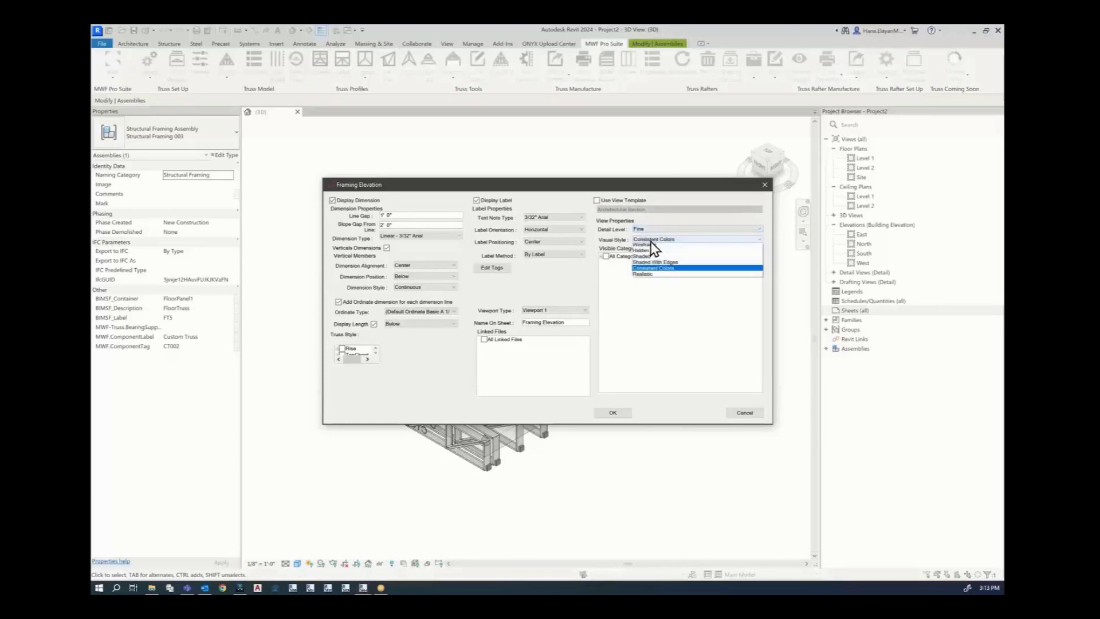
left_click(646, 270)
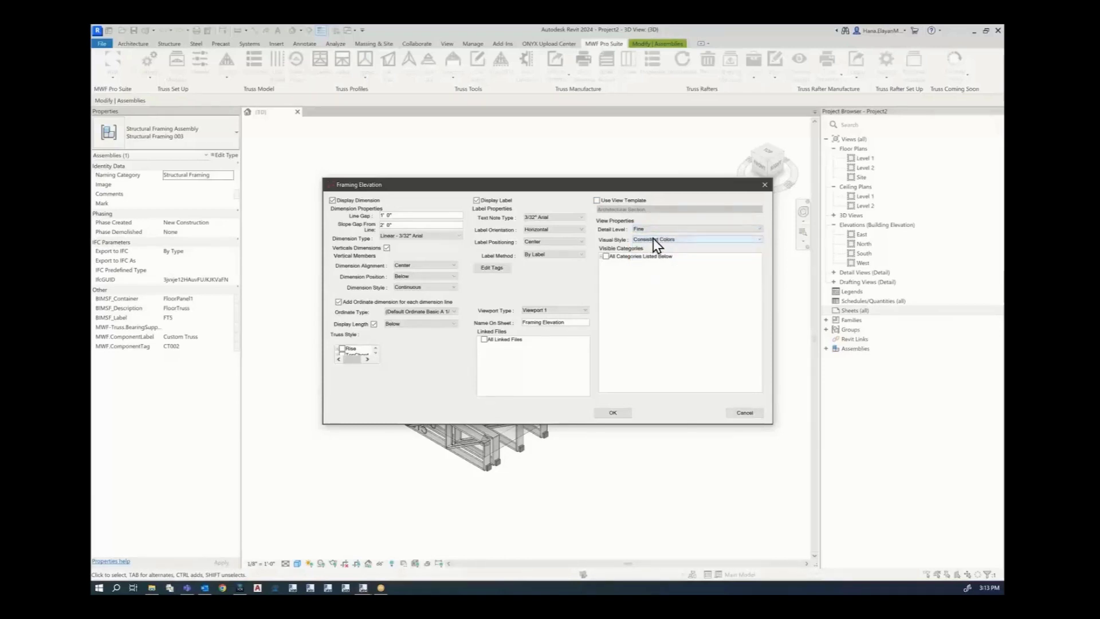
left_click(605, 256)
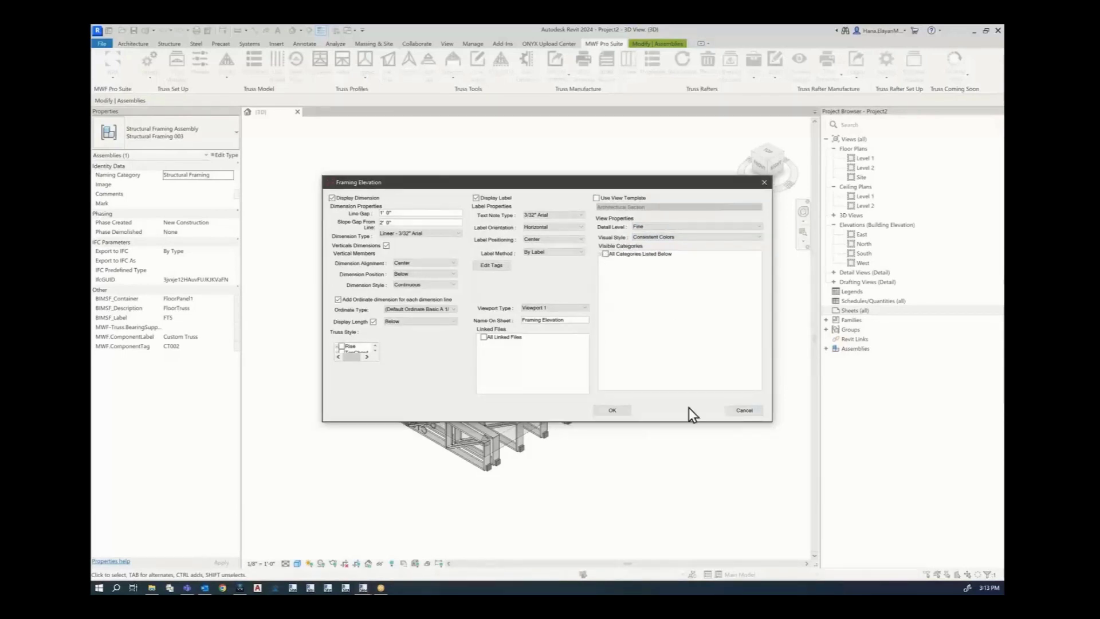
left_click(611, 410)
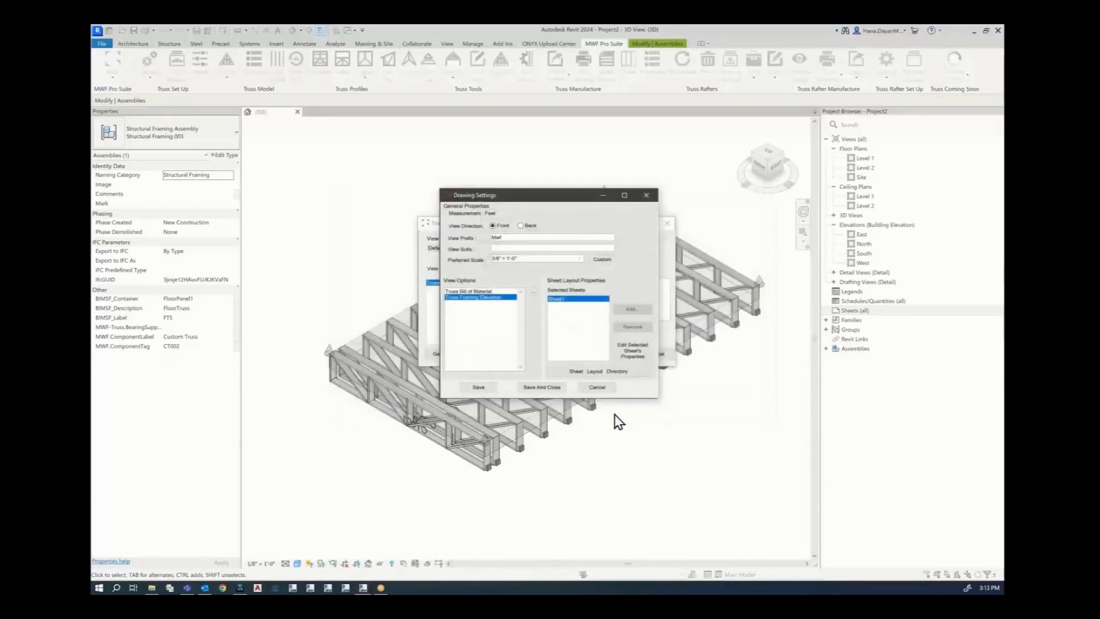
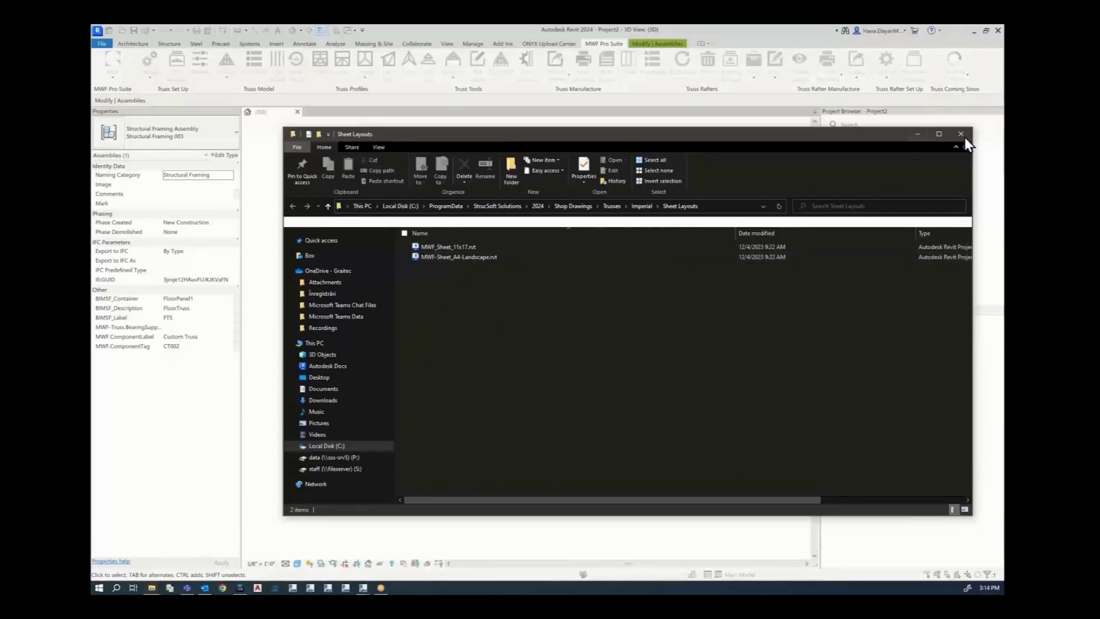
Put away the sheet layout folder window and set Sheet1's sheet name method to By Family Name.
left_click(917, 134)
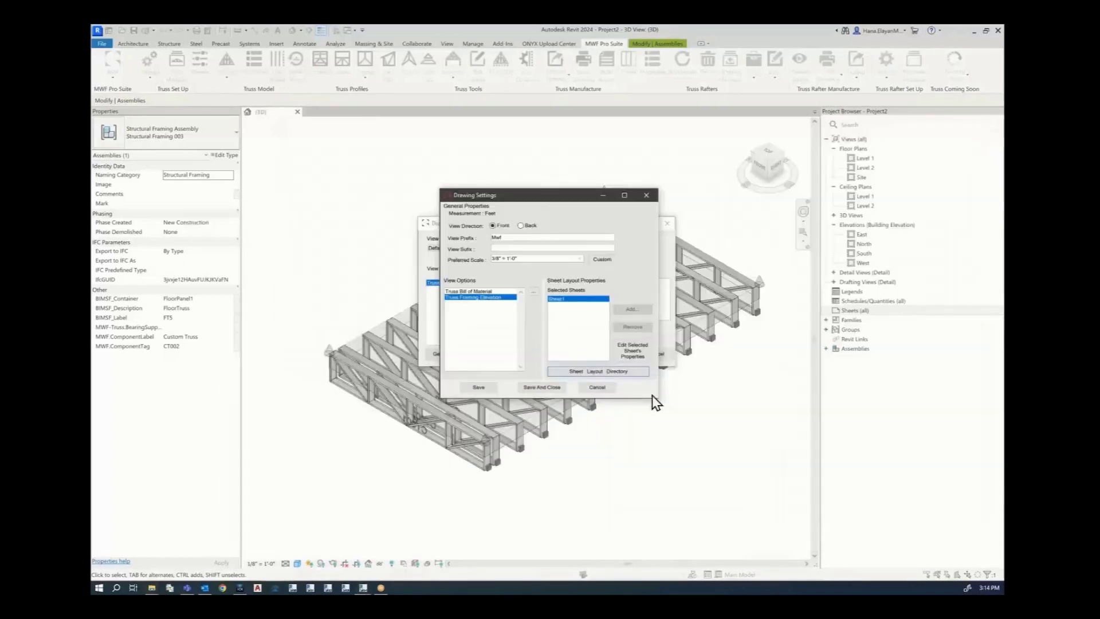
left_click(633, 352)
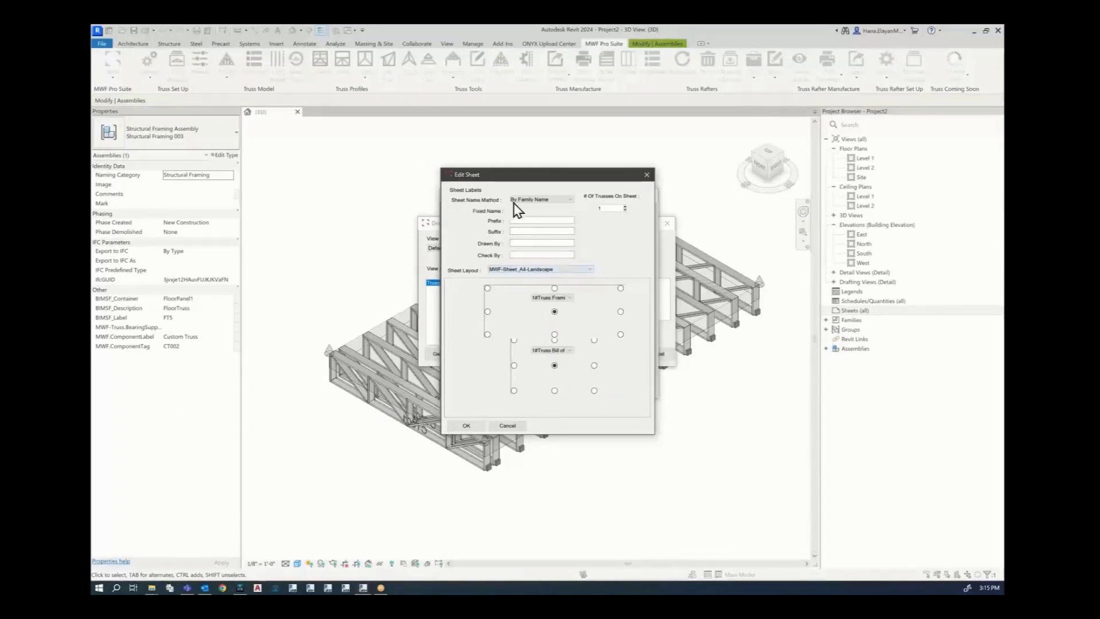
left_click(536, 200)
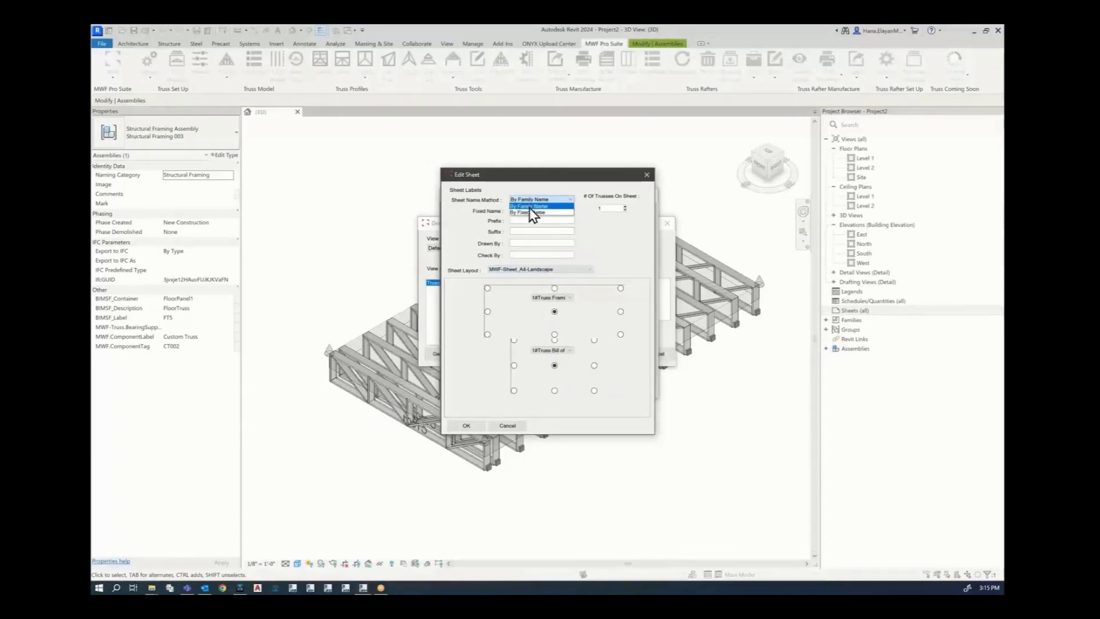
left_click(564, 206)
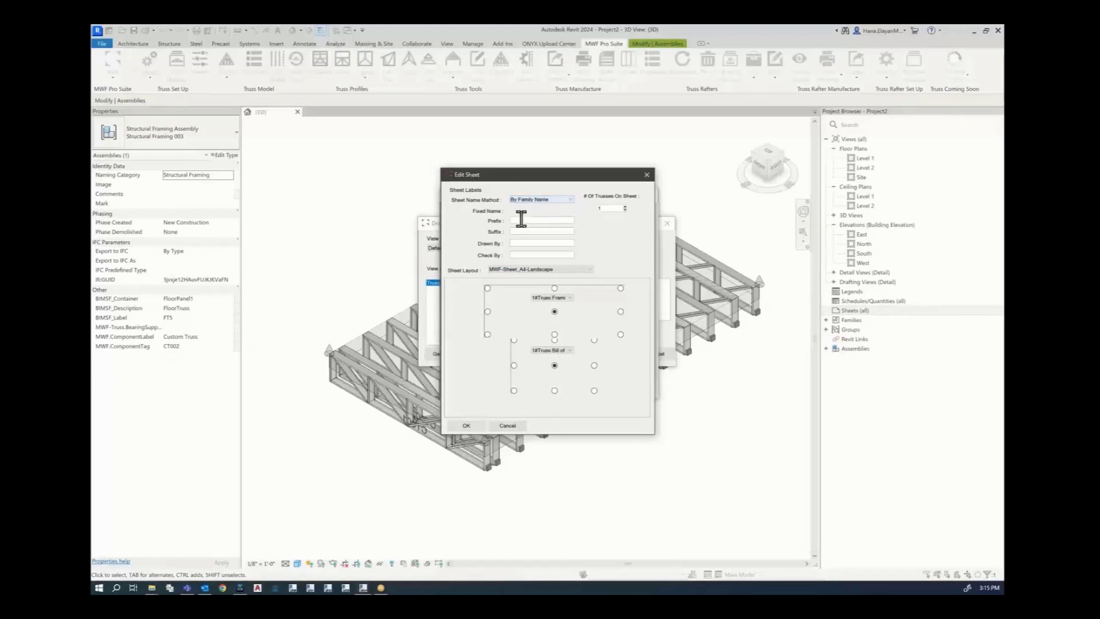
left_click(534, 200)
left_click(532, 212)
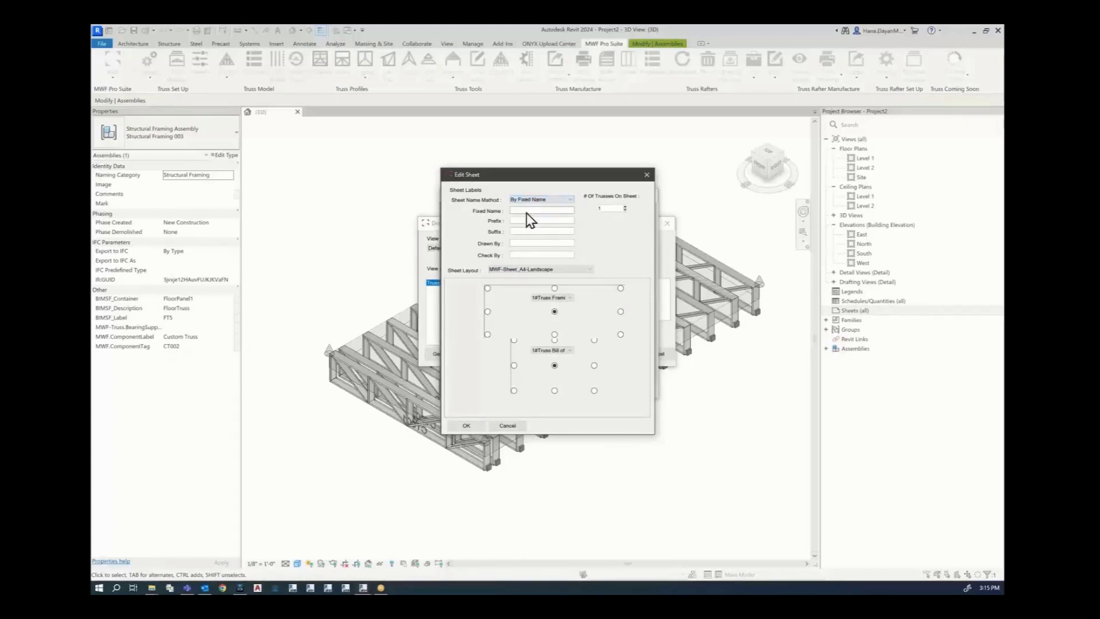
left_click(527, 200)
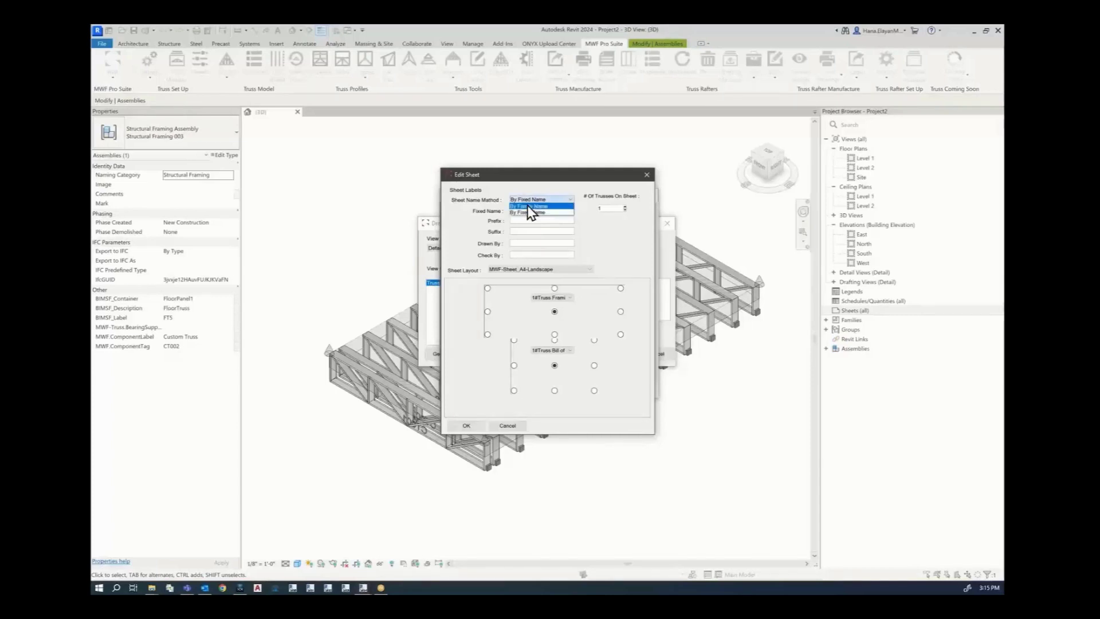
left_click(529, 206)
Review the available sheet layouts and the placement of the framing elevation and bill of materials, and accept the sheet properties.
left_click(527, 269)
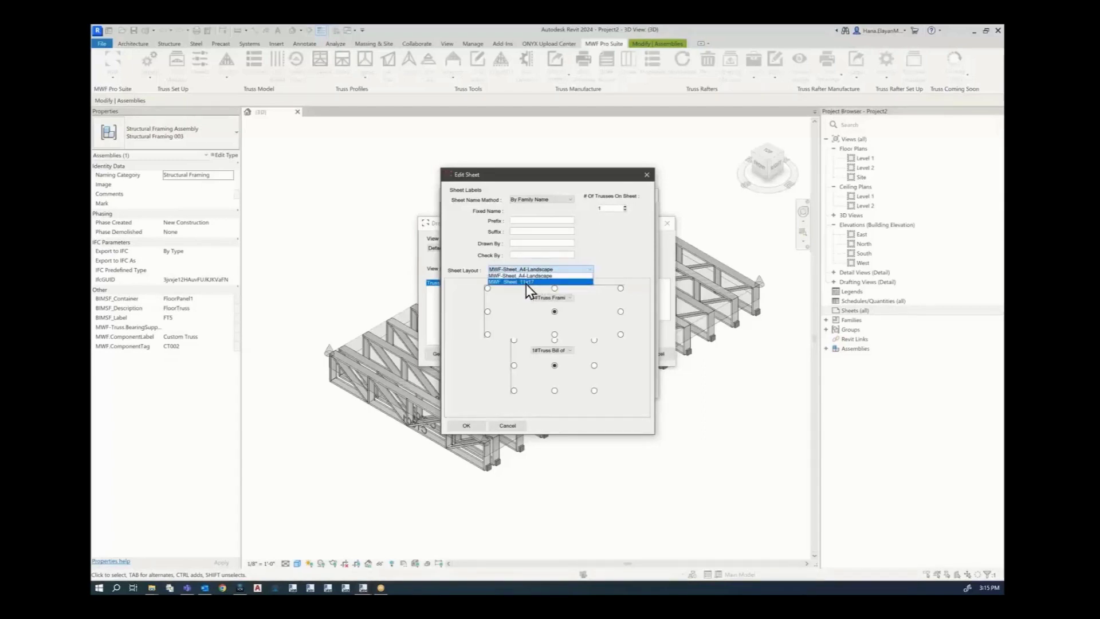
left_click(623, 256)
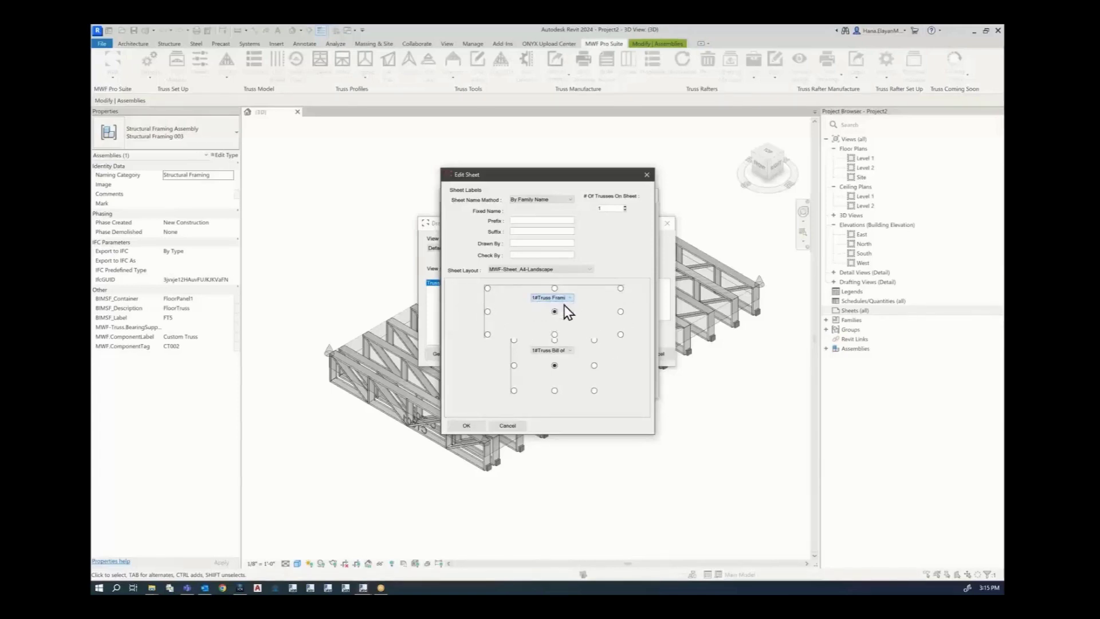
left_click(571, 351)
left_click(467, 425)
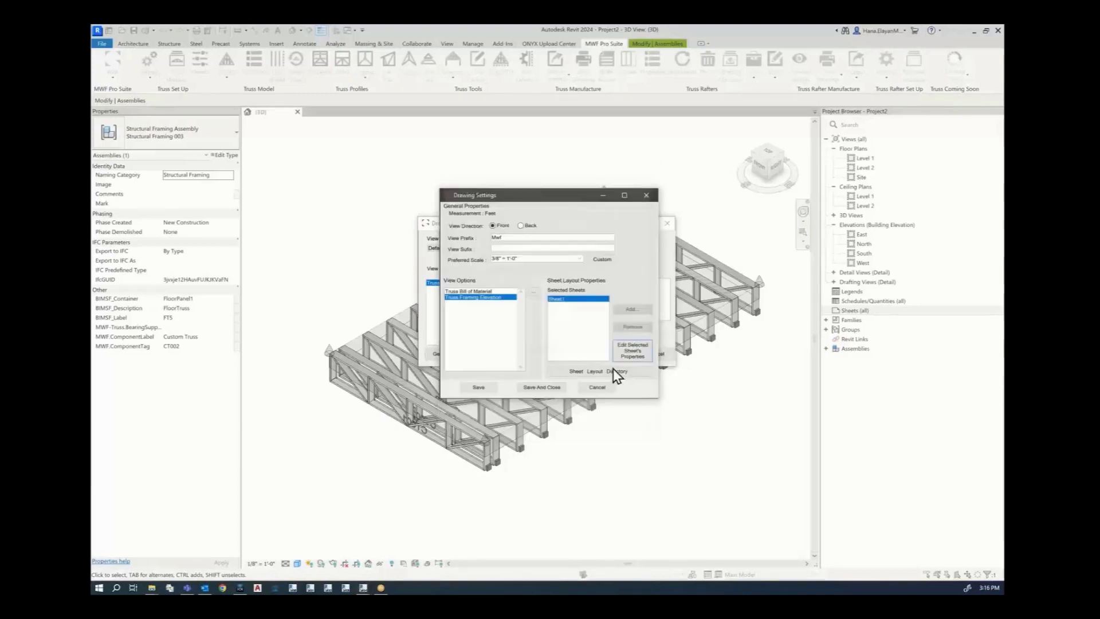
Save the drawing settings, generate the truss shop drawing, and open the generated CT002 sheet.
left_click(534, 388)
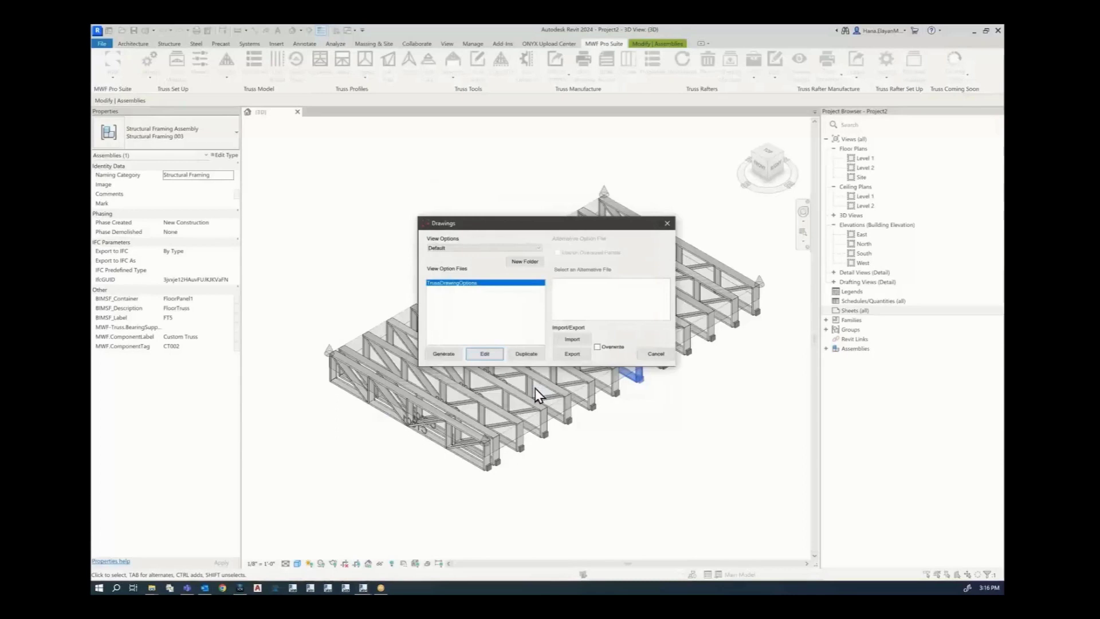
left_click(445, 355)
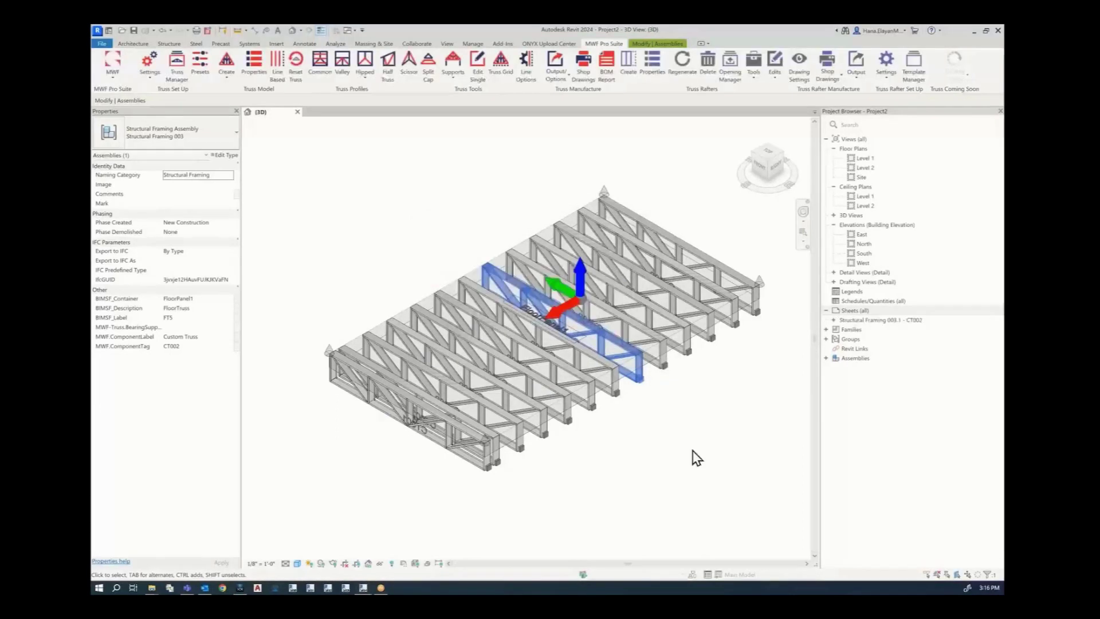
left_click(850, 320)
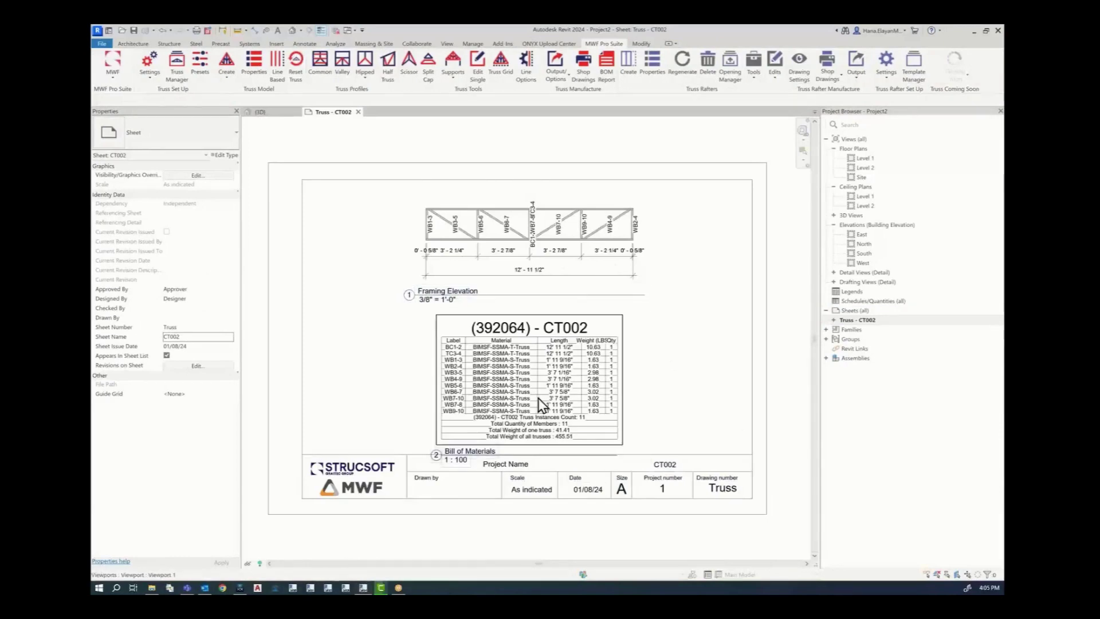
Examine the bill of materials and the framing elevation on the CT002 truss sheet.
scroll(539, 404, "up", 1)
scroll(541, 405, "up", 2)
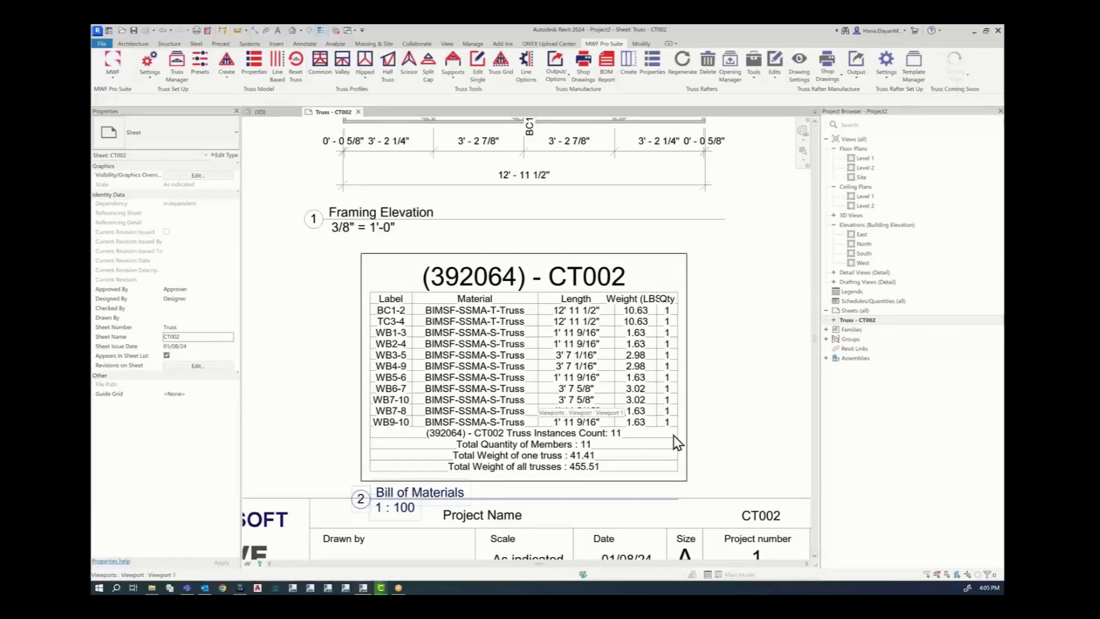
scroll(538, 395, "up", 1)
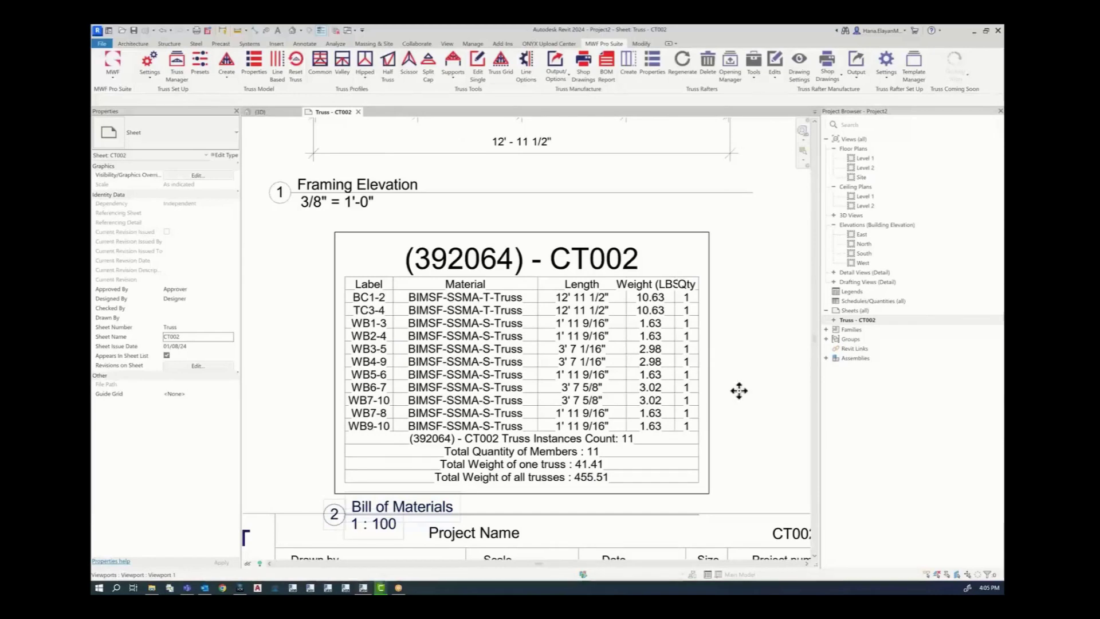
left_click_drag(739, 391, 738, 424)
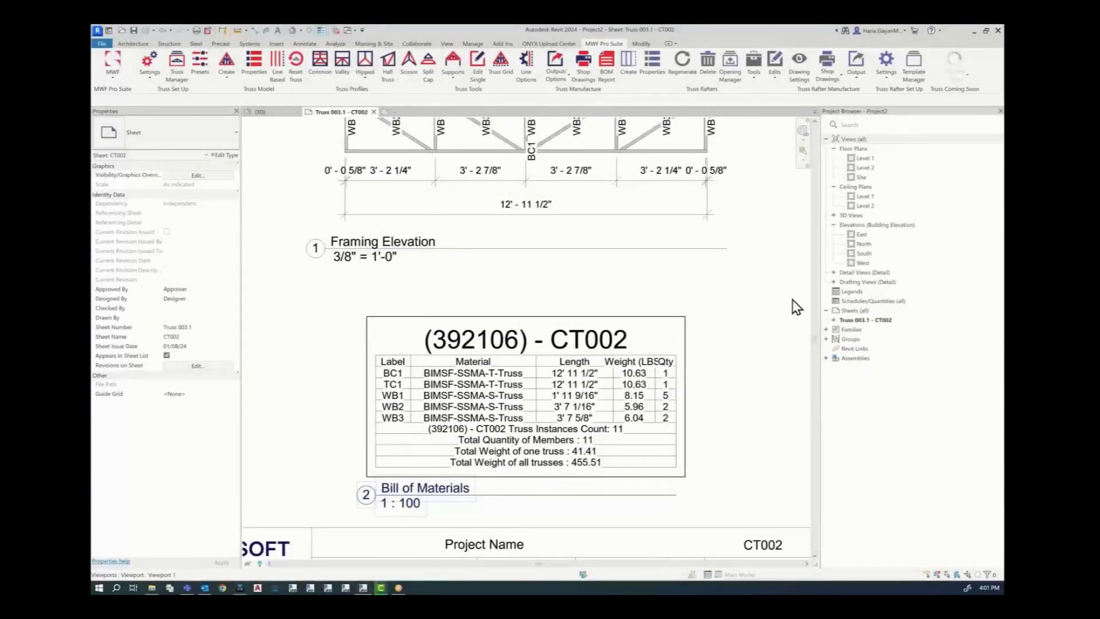
scroll(739, 312, "down", 3)
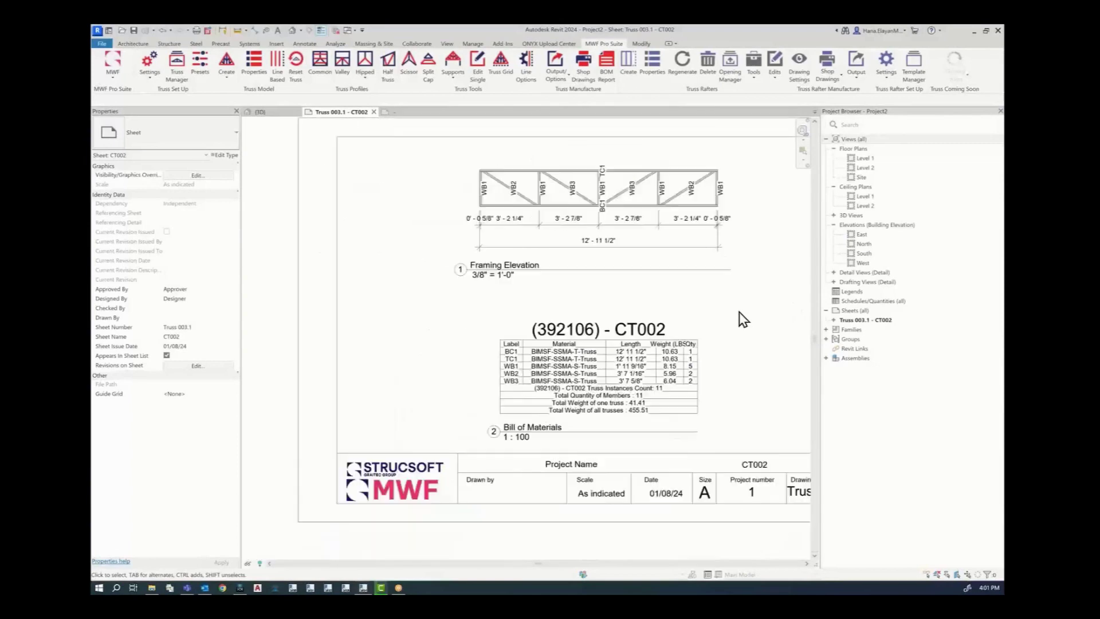
middle_click_drag(749, 327, 687, 355)
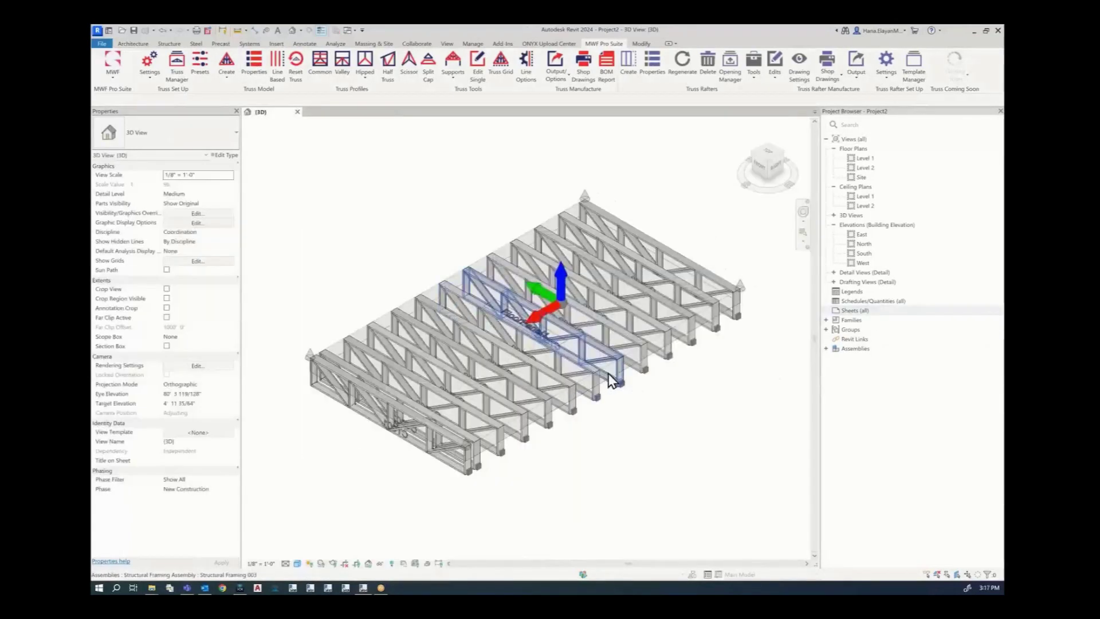
Select a middle floor truss in the 3D view and open its TrussDrawingOptions shop drawing settings for editing.
left_click(611, 375)
left_click(606, 43)
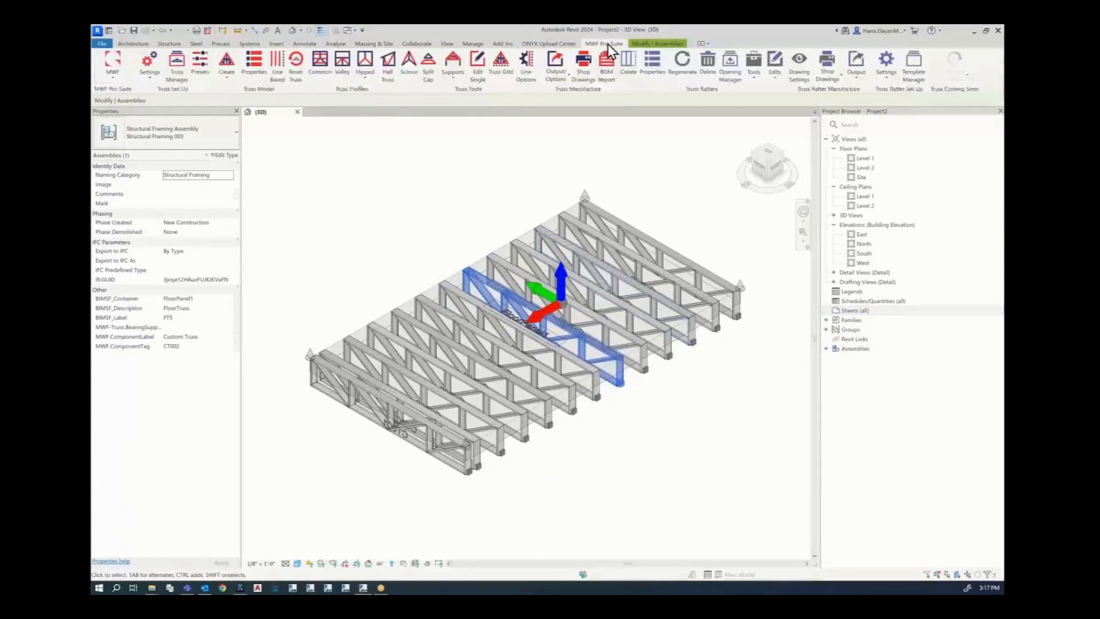
left_click(585, 72)
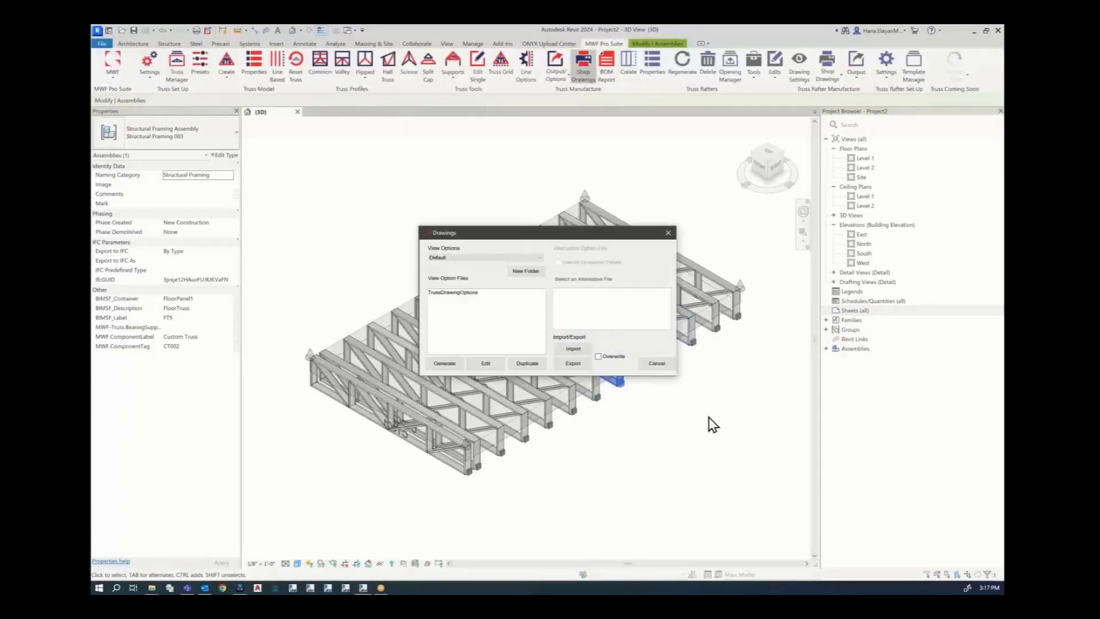
left_click(446, 294)
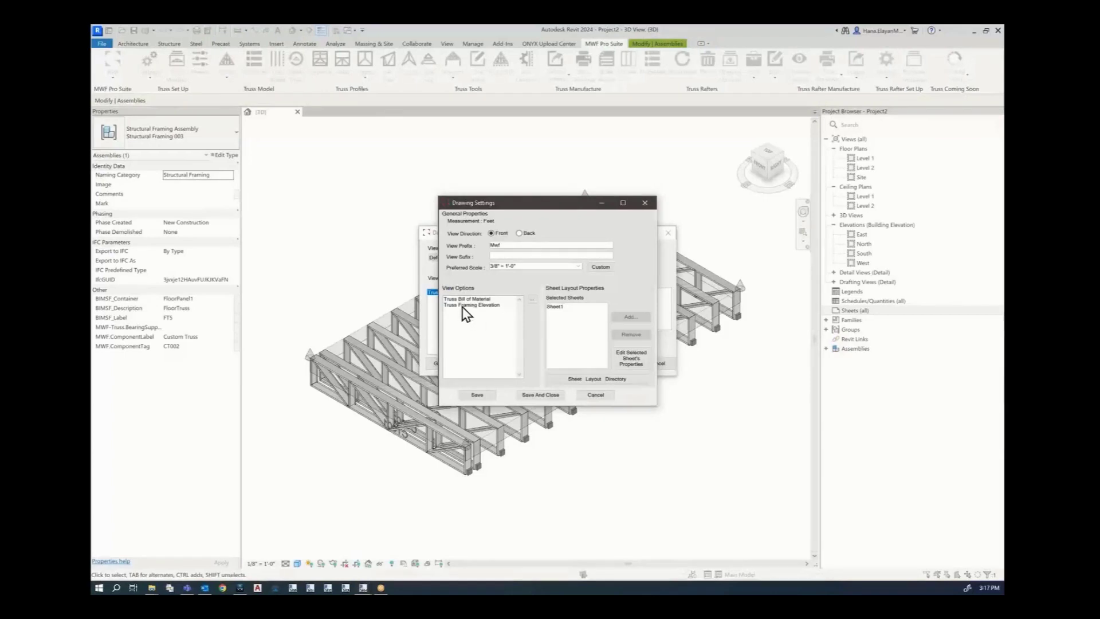
Choose the label method in the Truss Framing Elevation view options and accept the elevation settings.
left_click(467, 305)
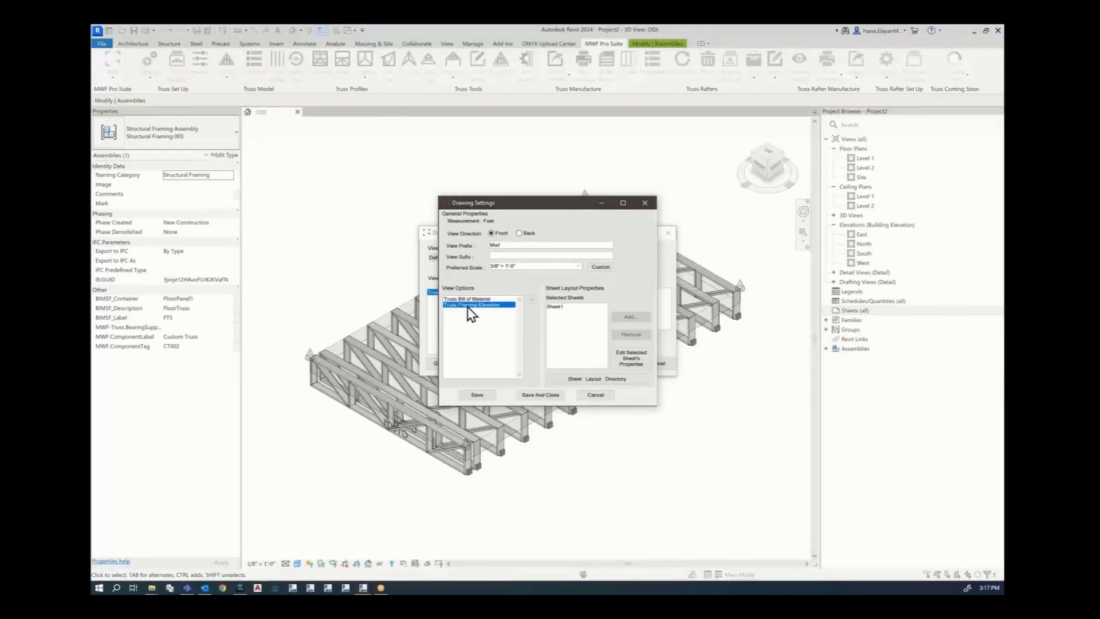
double_click(468, 307)
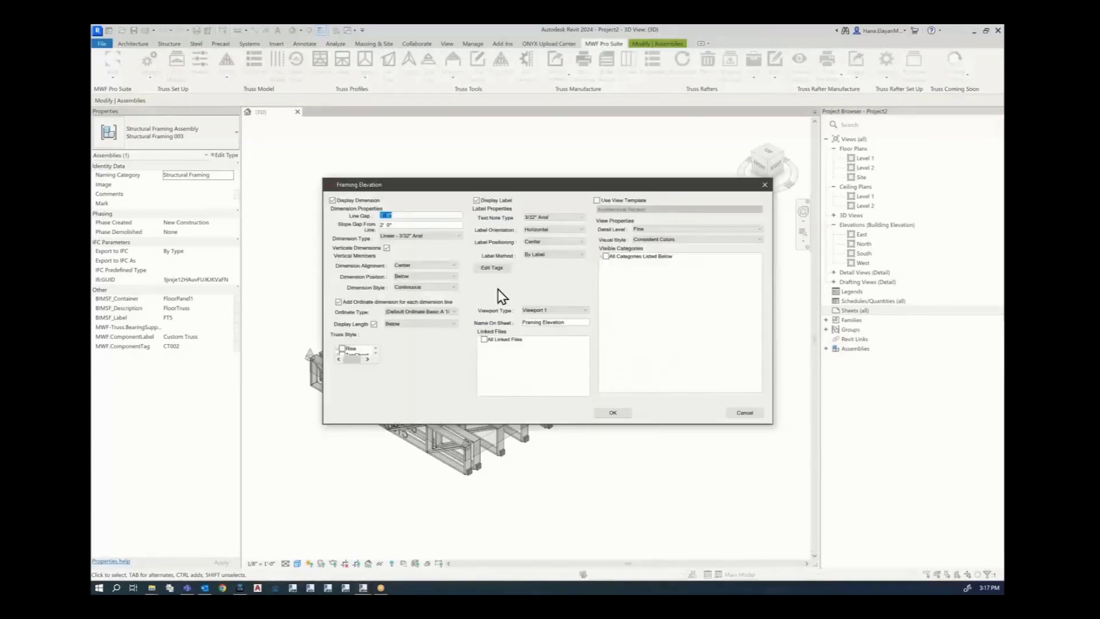
left_click(534, 254)
left_click(536, 268)
left_click(612, 412)
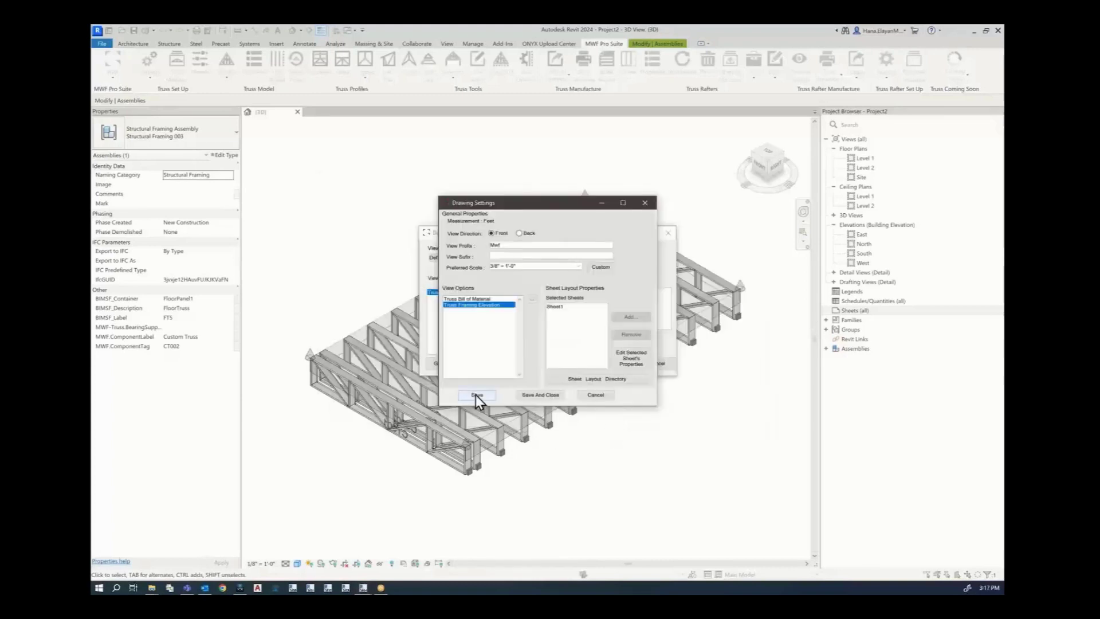
Save the drawing settings, generate the selected truss's shop drawing, and open the new Structural Framing 003.1 - CT002 sheet.
left_click(538, 395)
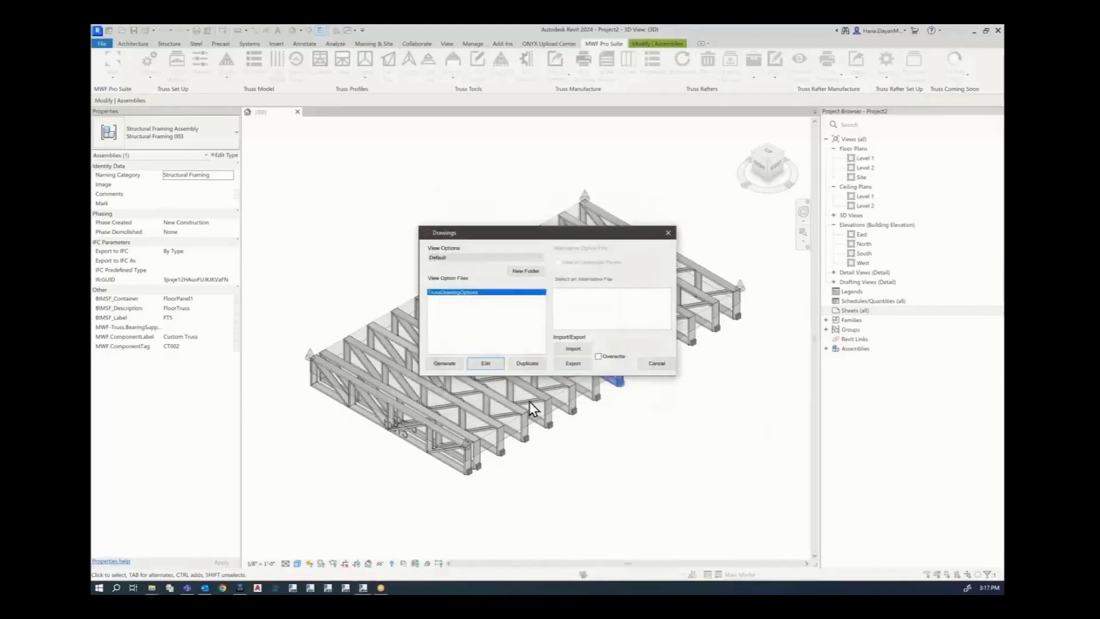
left_click(442, 363)
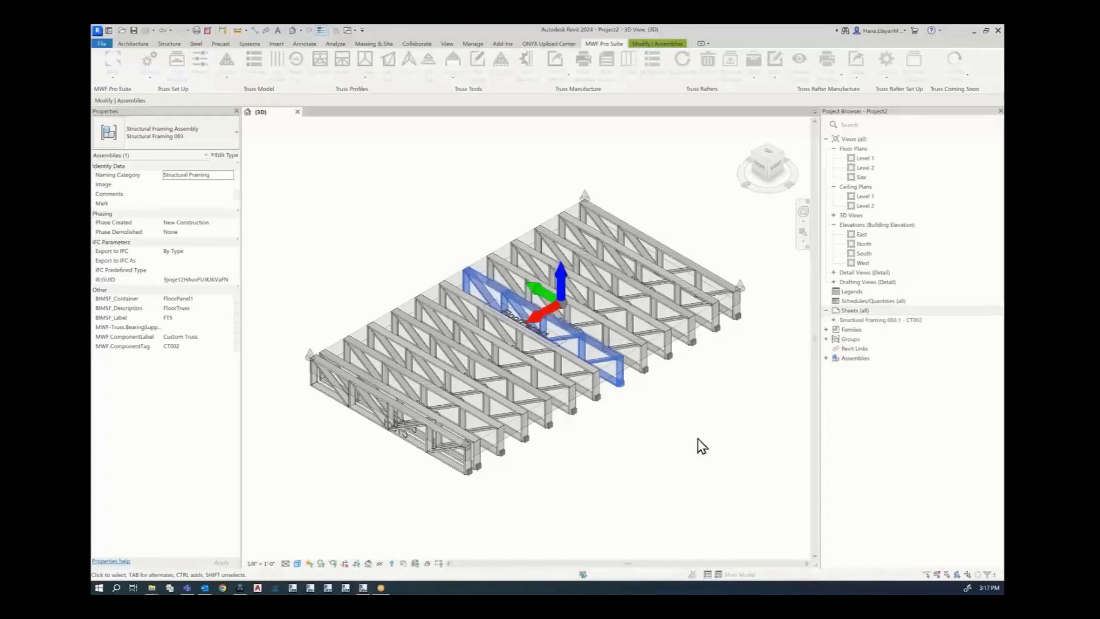
left_click(859, 320)
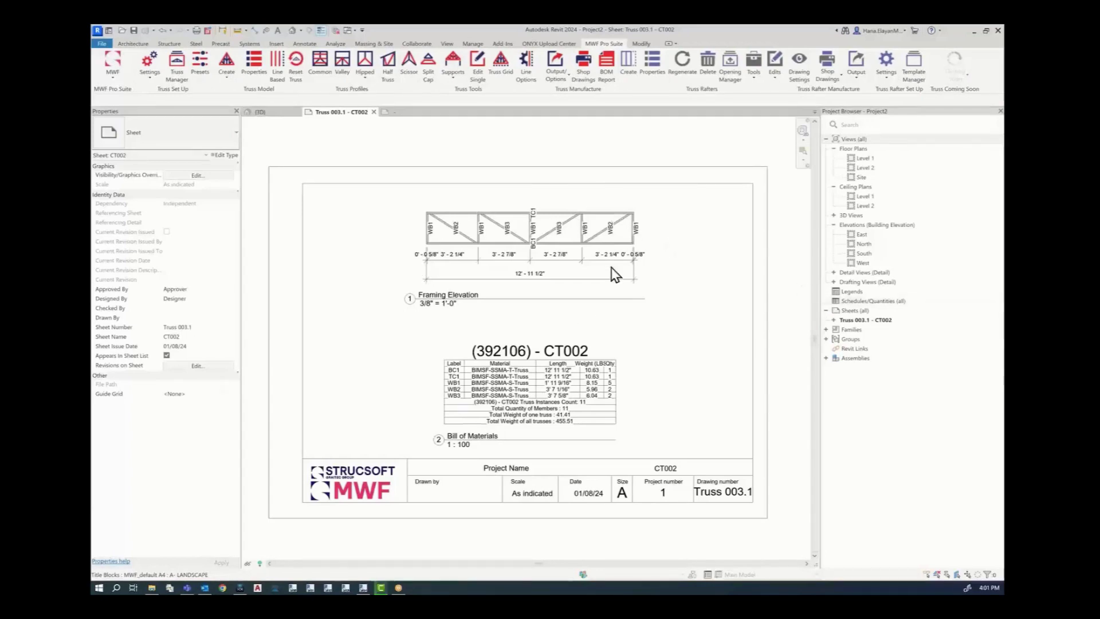
Examine the CT002 sheet's framing elevation labels and dimensions, its bill of materials, and the overall sheet layout.
scroll(538, 229, "up", 4)
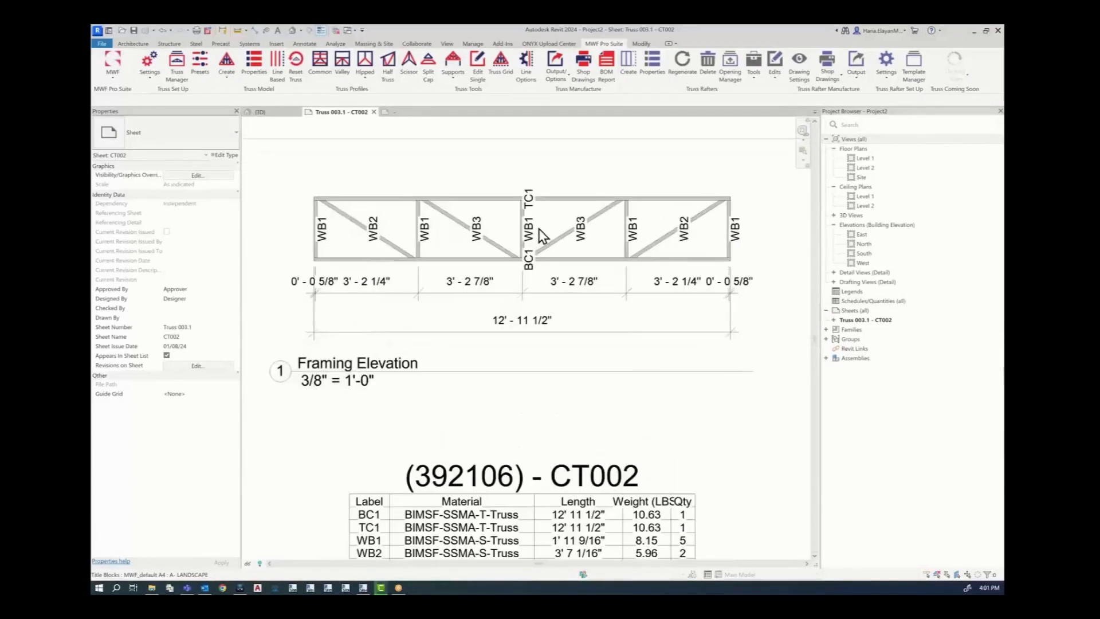
scroll(539, 228, "down", 2)
scroll(534, 479, "up", 1)
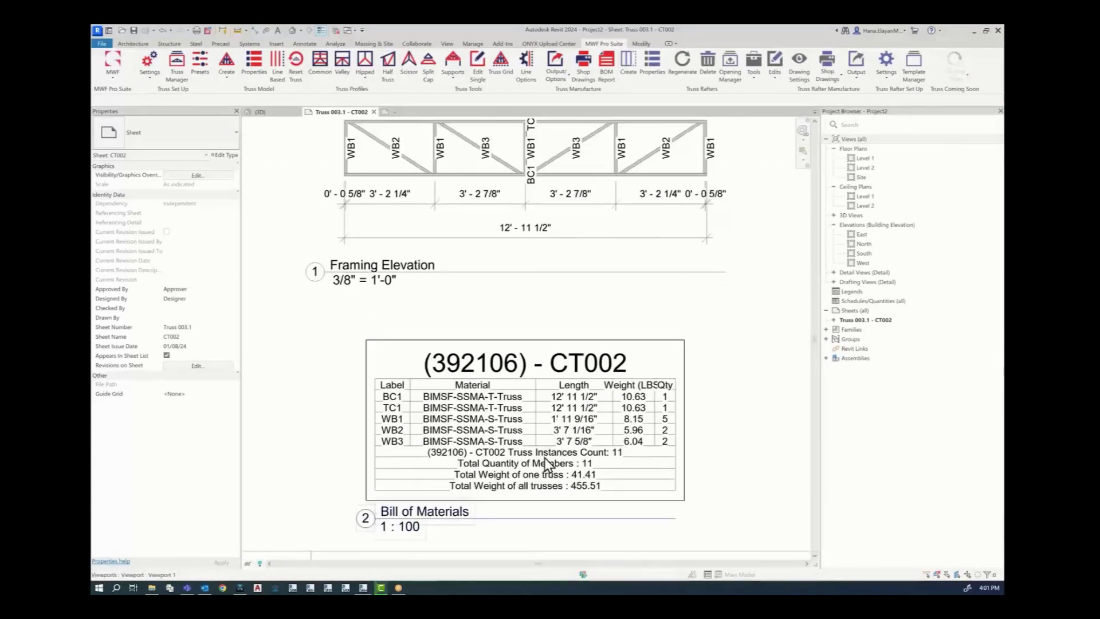
scroll(541, 430, "down", 2)
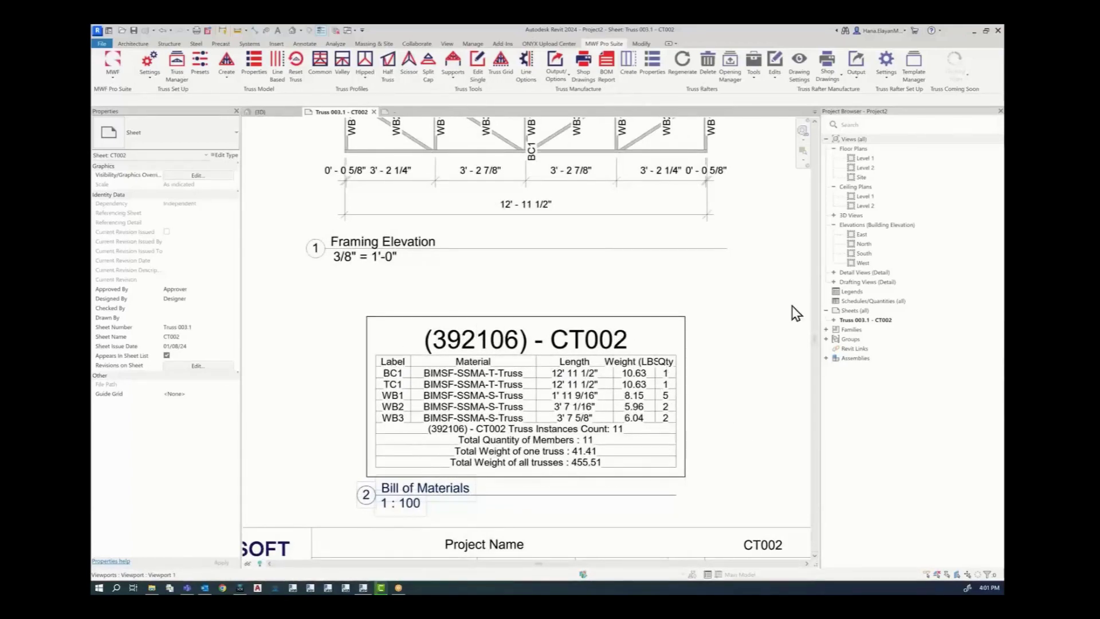
scroll(739, 311, "down", 3)
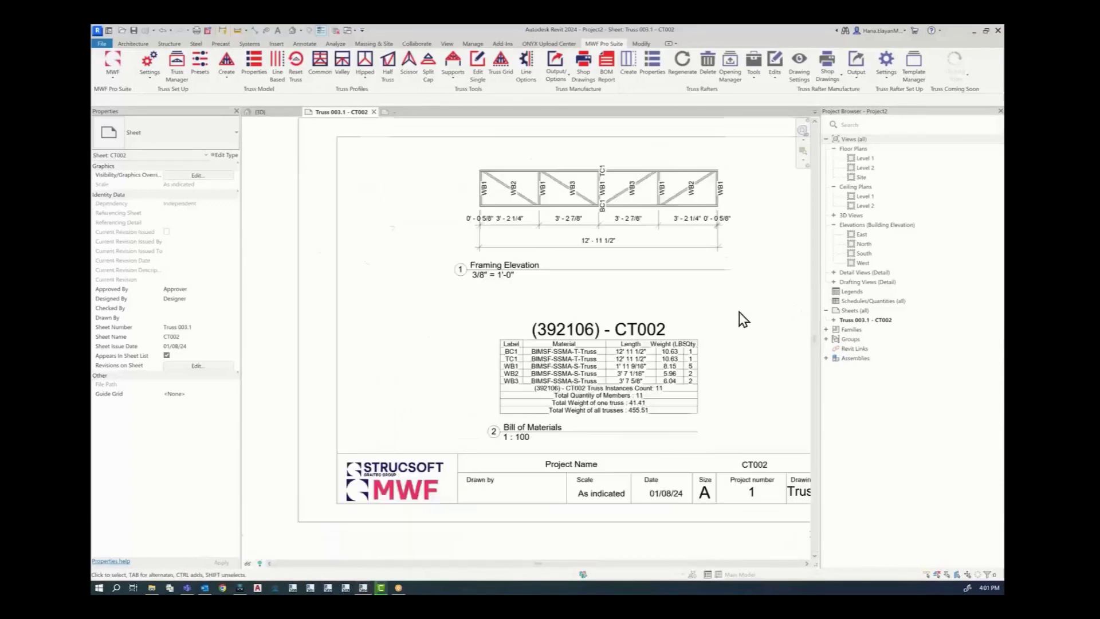
middle_click_drag(686, 353, 653, 346)
middle_click(686, 354)
middle_click(686, 354)
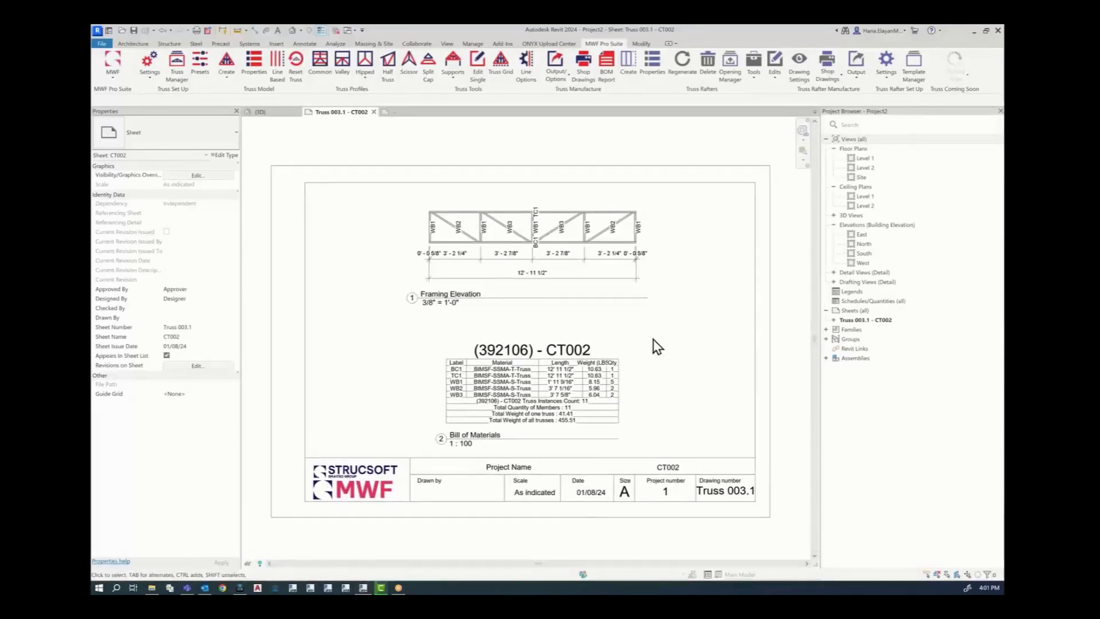